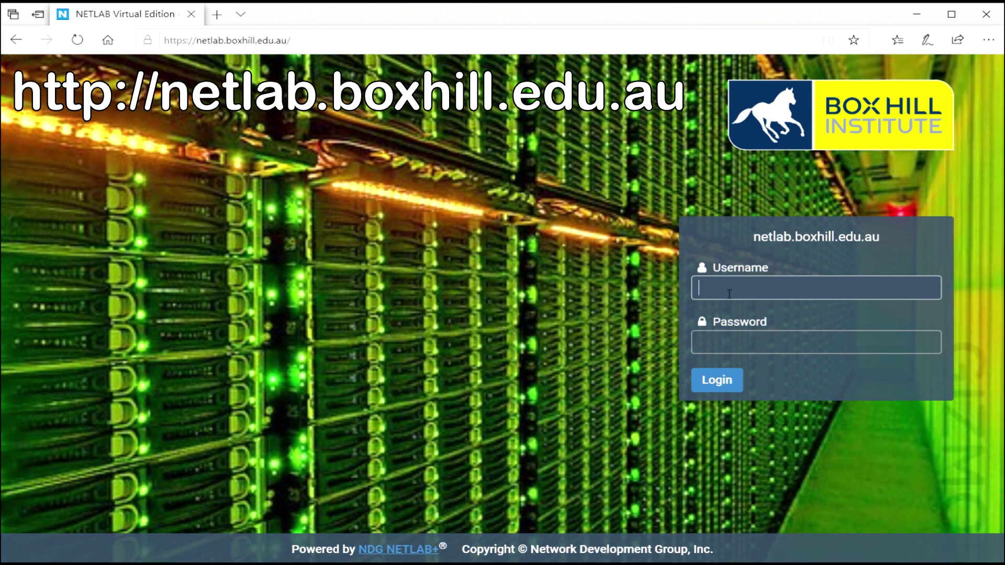
- Log in to Box Hill Institute NetLab with the account username and password
type("youtube")
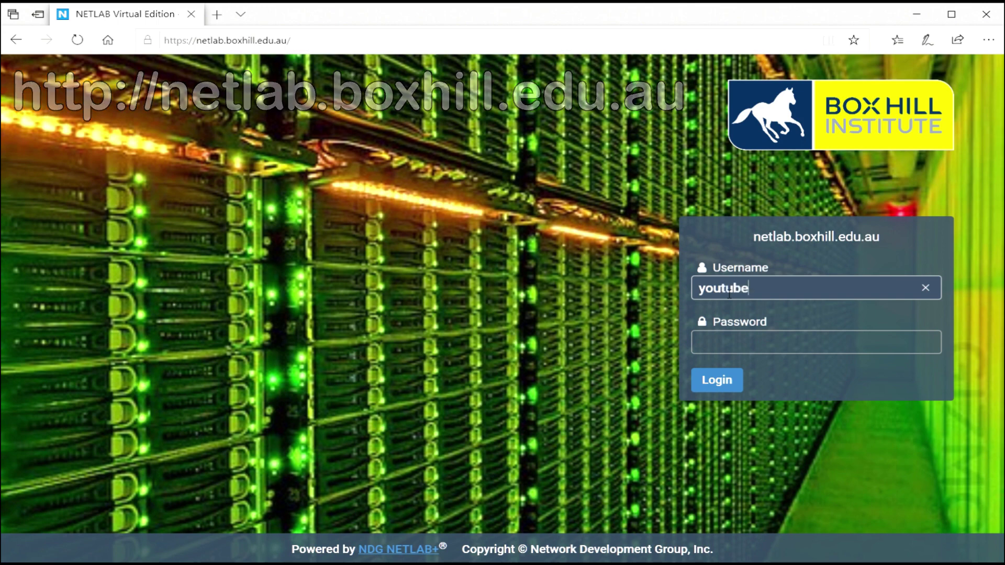
key("Tab")
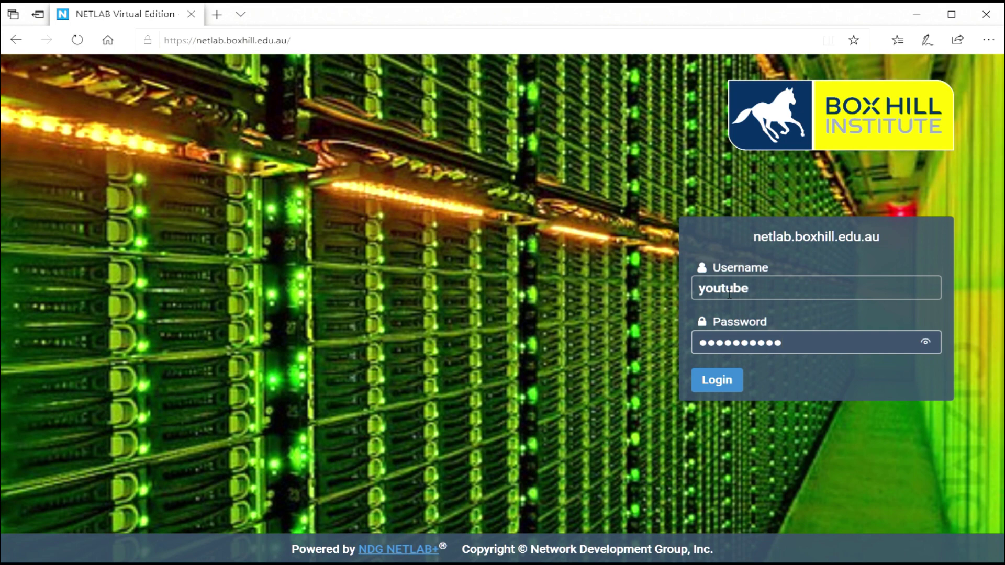
left_click(711, 377)
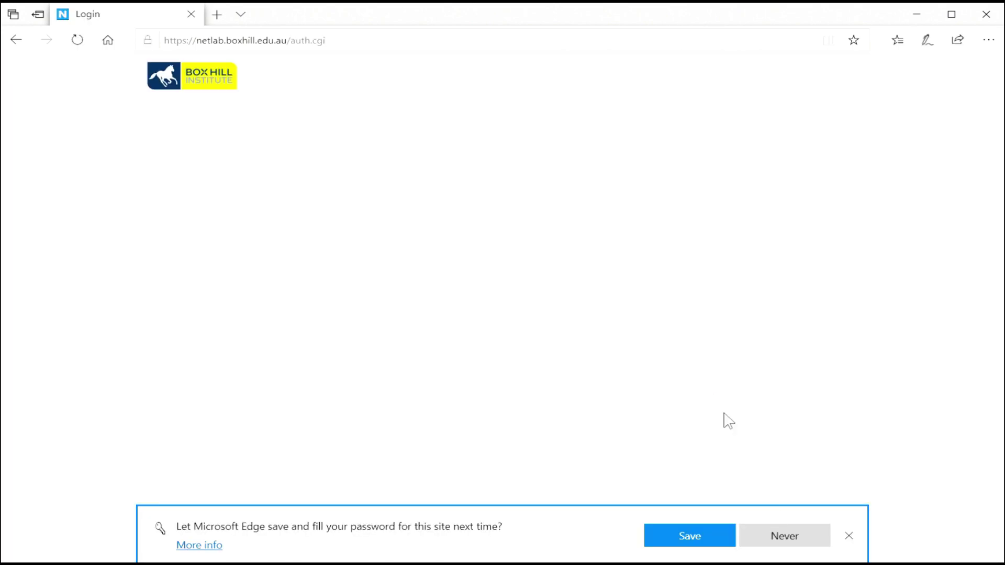
- Decline Edge's password saving, set and confirm a new password, then enter the student e-mail address
left_click(793, 539)
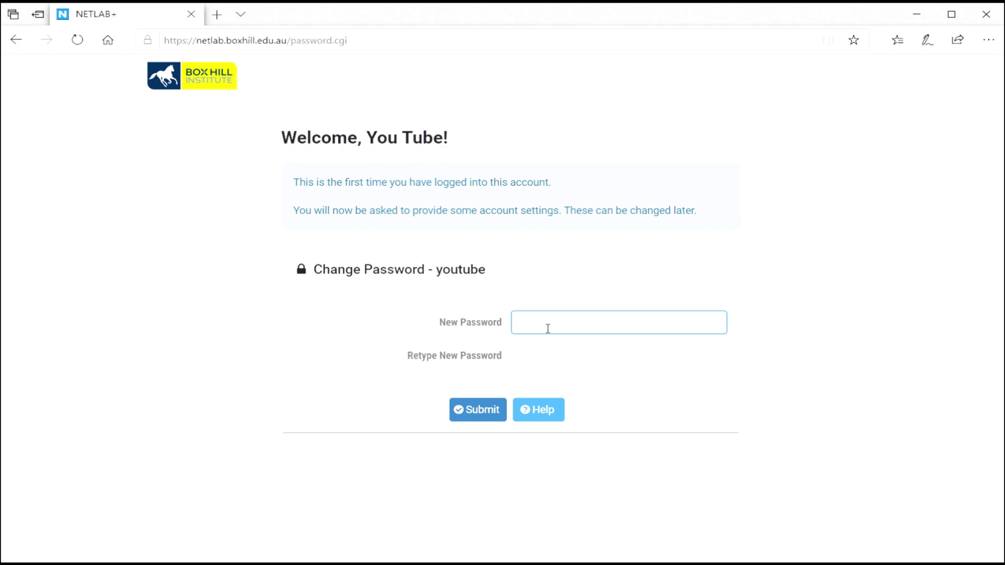
type("•••")
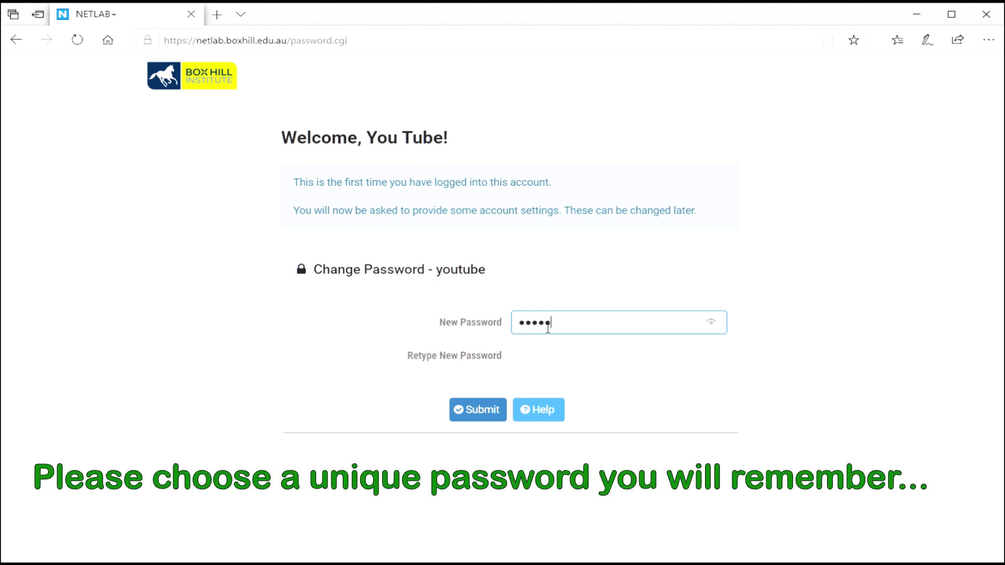
key("Tab")
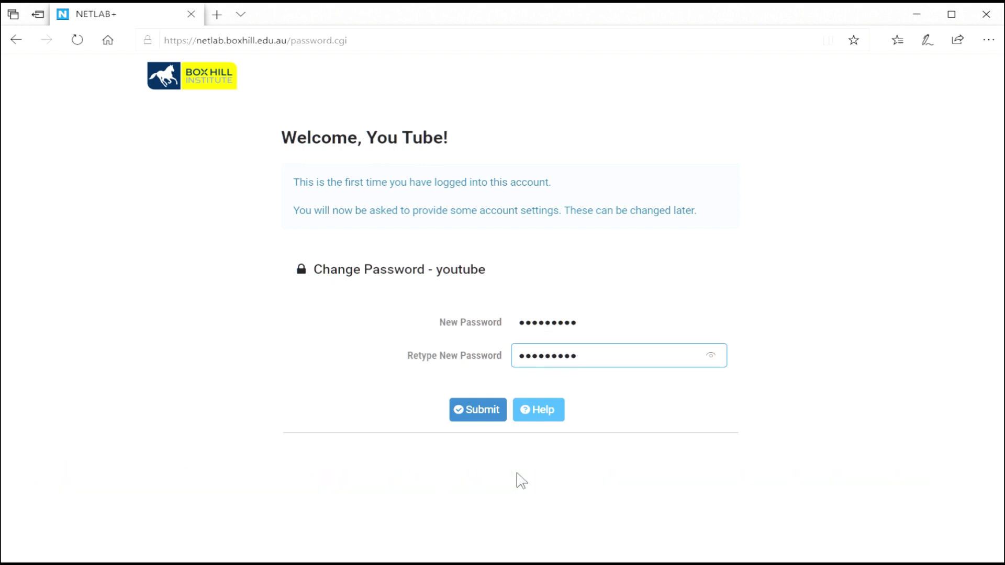
left_click(476, 416)
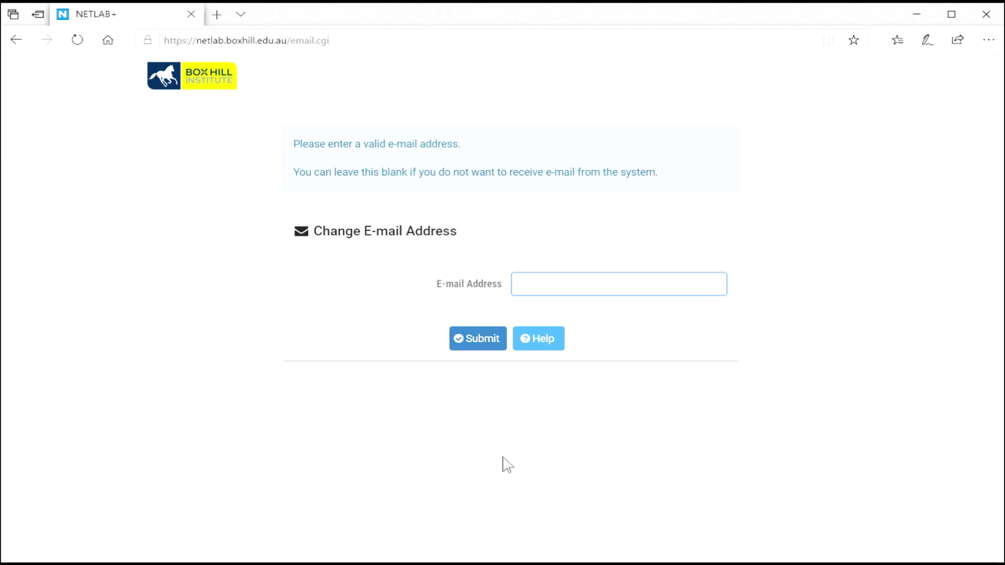
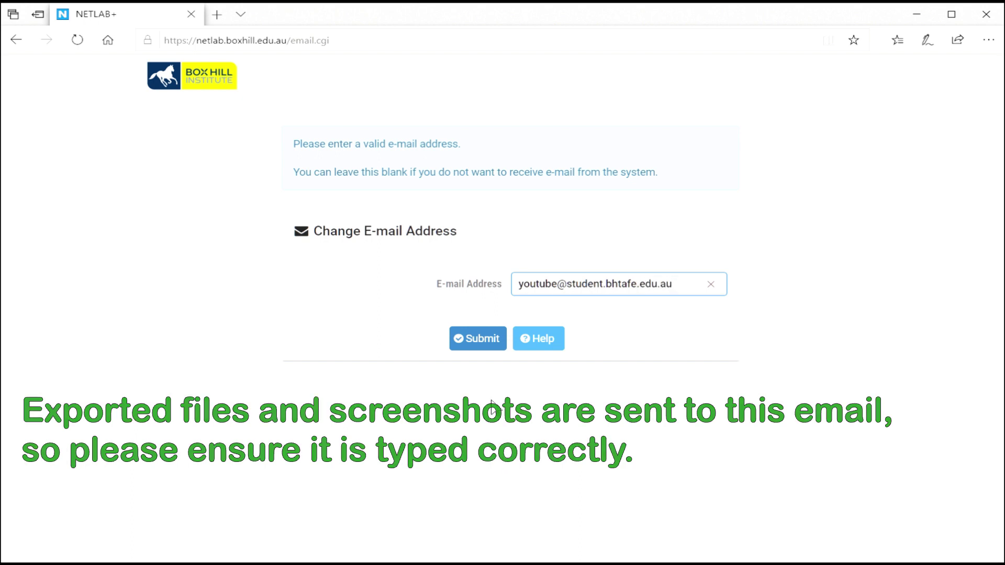
- Submit the e-mail, select the (GMT+10:00) Canberra, Melbourne, Sydney time zone, and acknowledge the ready account
left_click(476, 339)
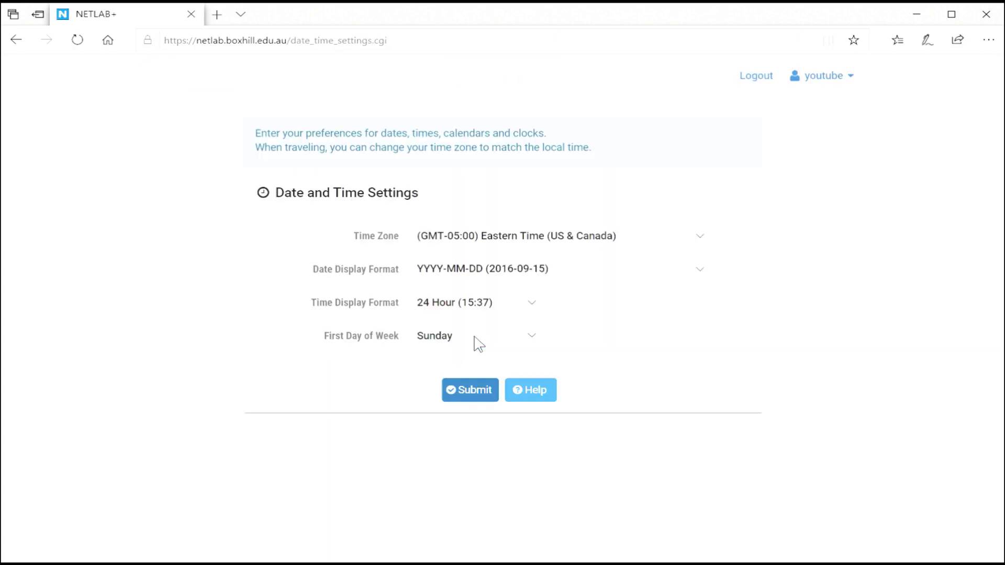
left_click(700, 240)
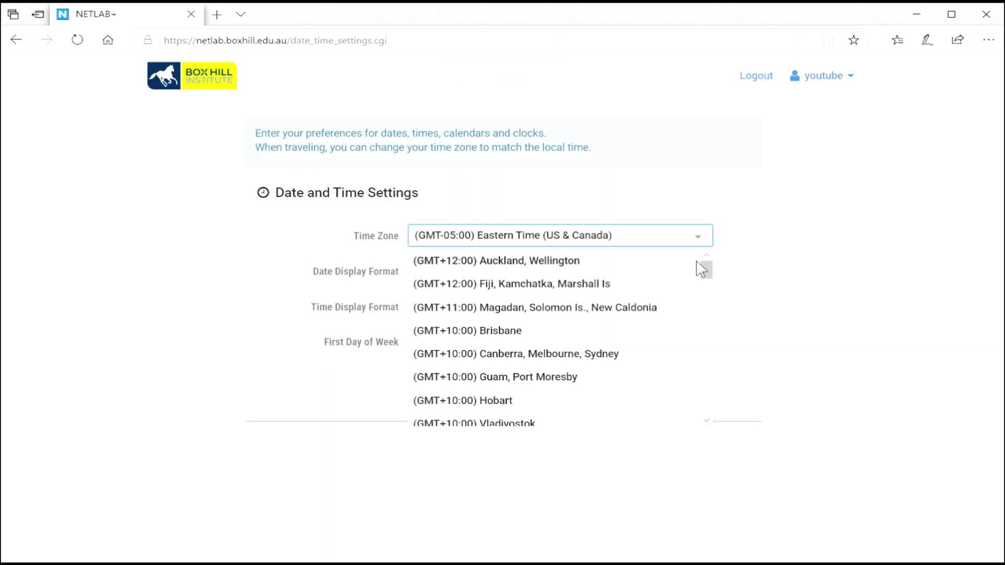
mouse_move(704, 271)
left_mouse_down()
mouse_move(702, 409)
mouse_move(706, 270)
left_mouse_up()
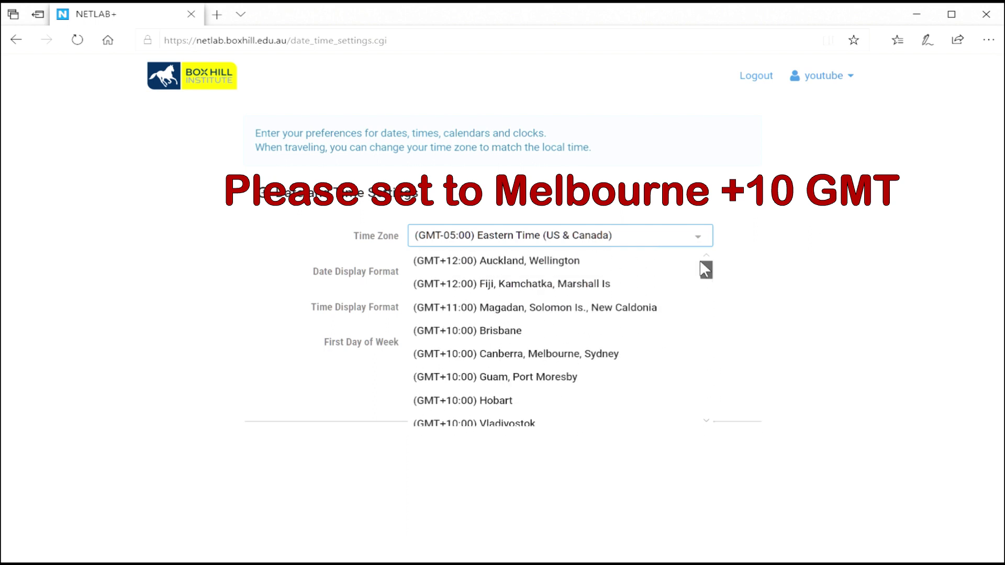
left_click(582, 360)
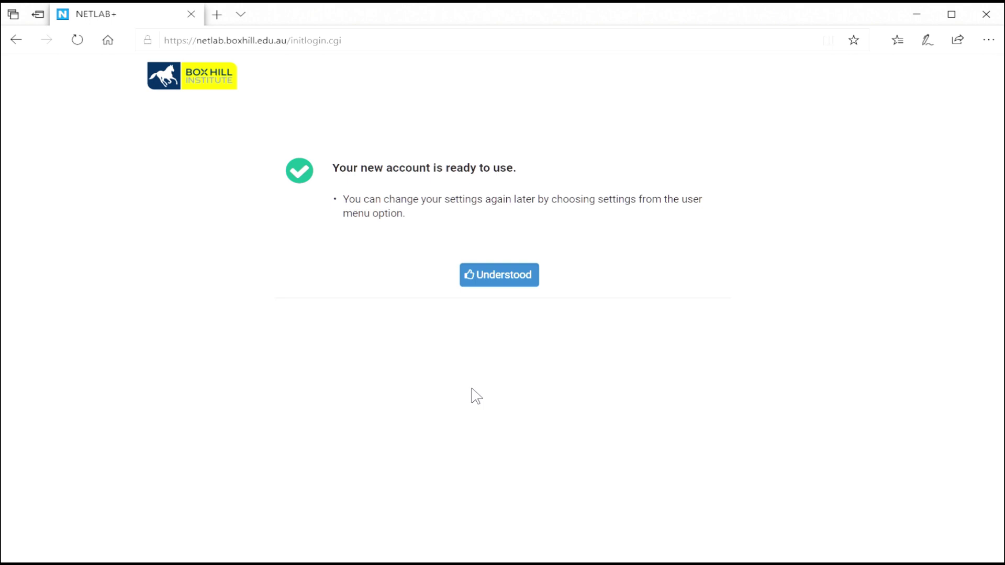
left_click(507, 283)
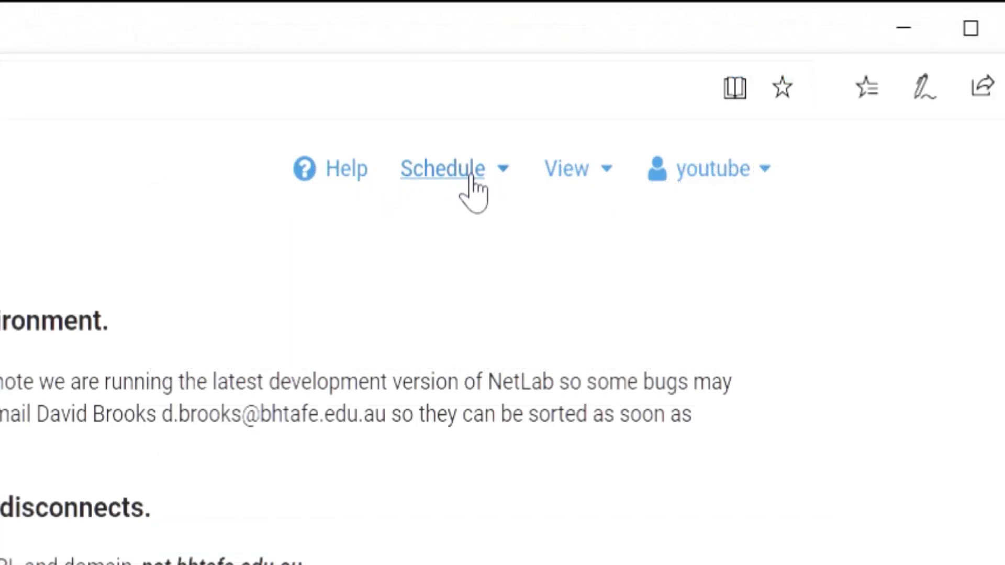
- Browse the Schedule, View and account menus, then start a New Lab Reservation for yourself
left_click(476, 177)
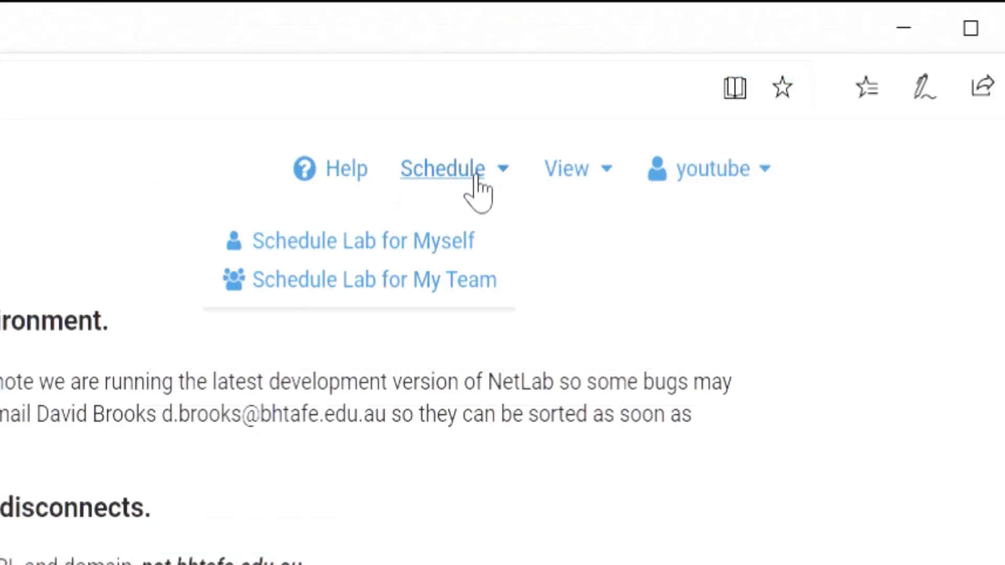
left_click(594, 178)
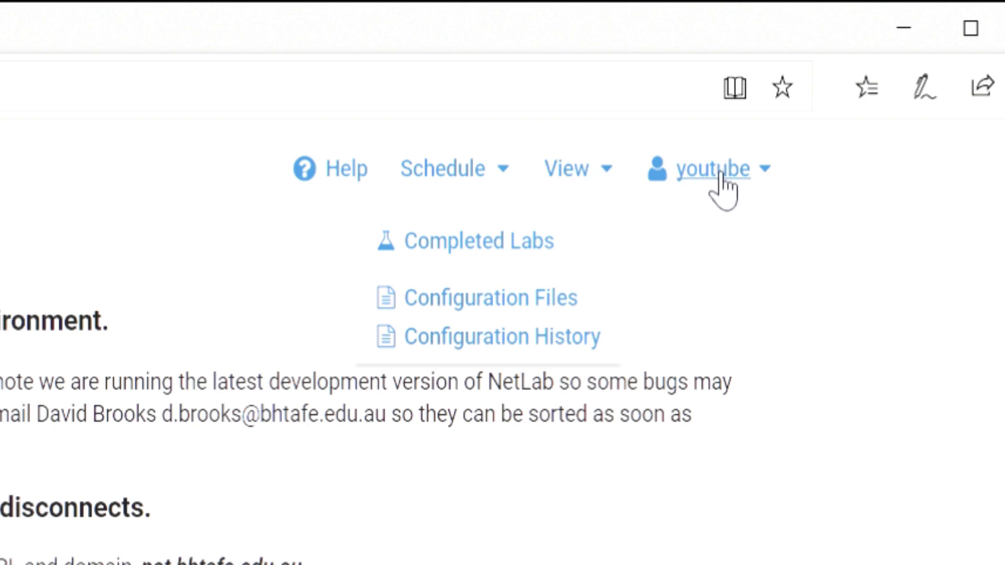
left_click(773, 178)
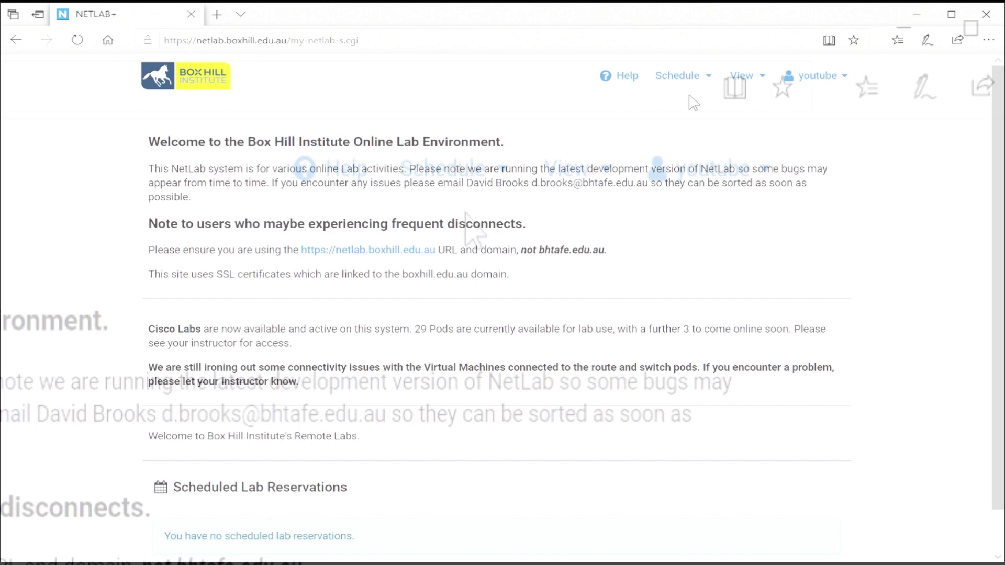
scroll(317, 510, "down", 1)
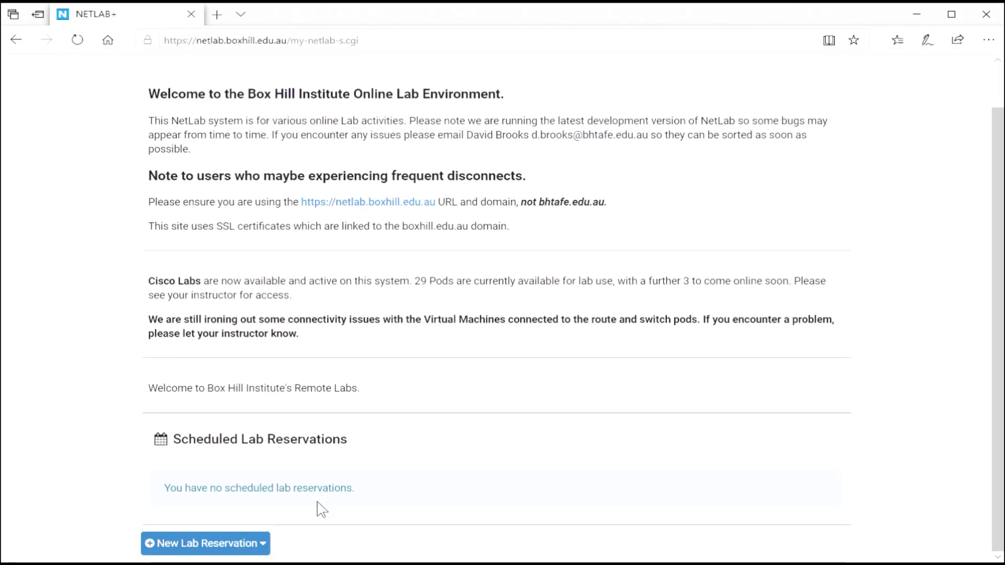
left_click(266, 544)
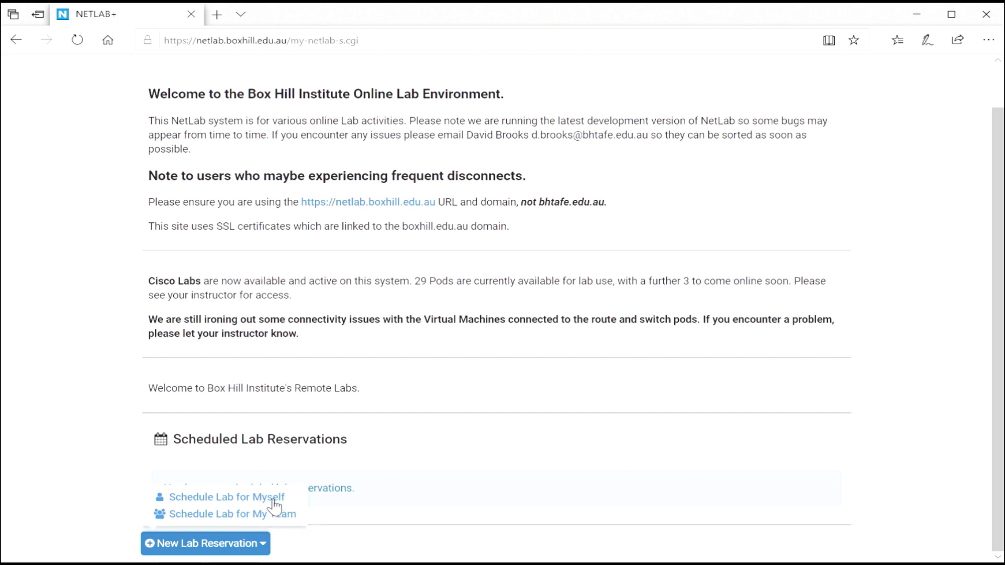
left_click(273, 499)
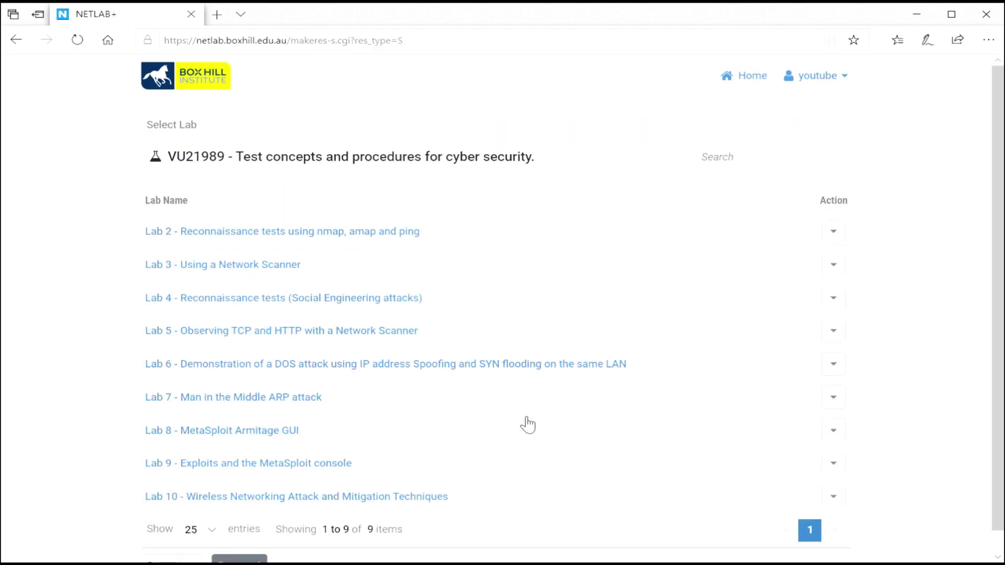
scroll(528, 425, "down", 1)
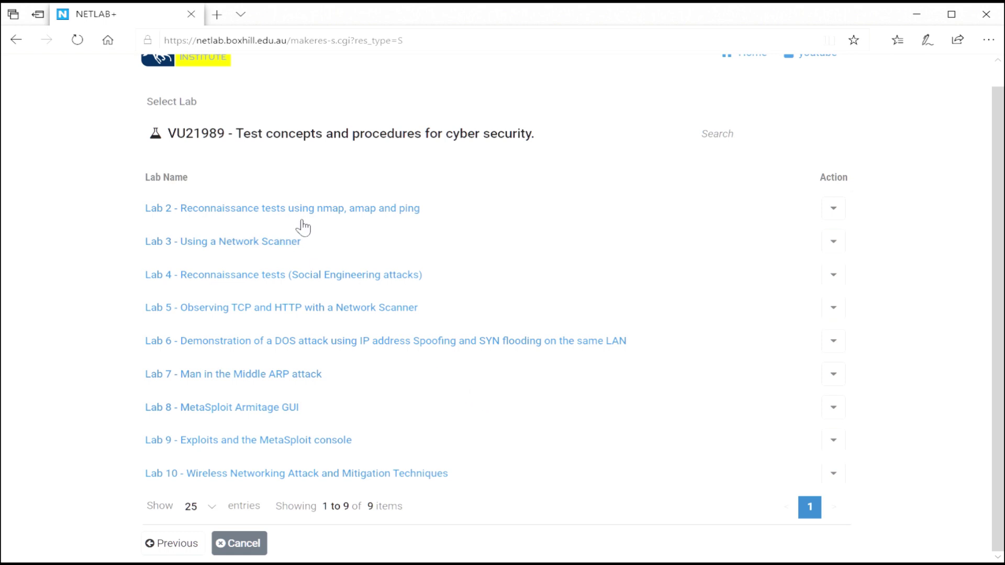
left_click(837, 212)
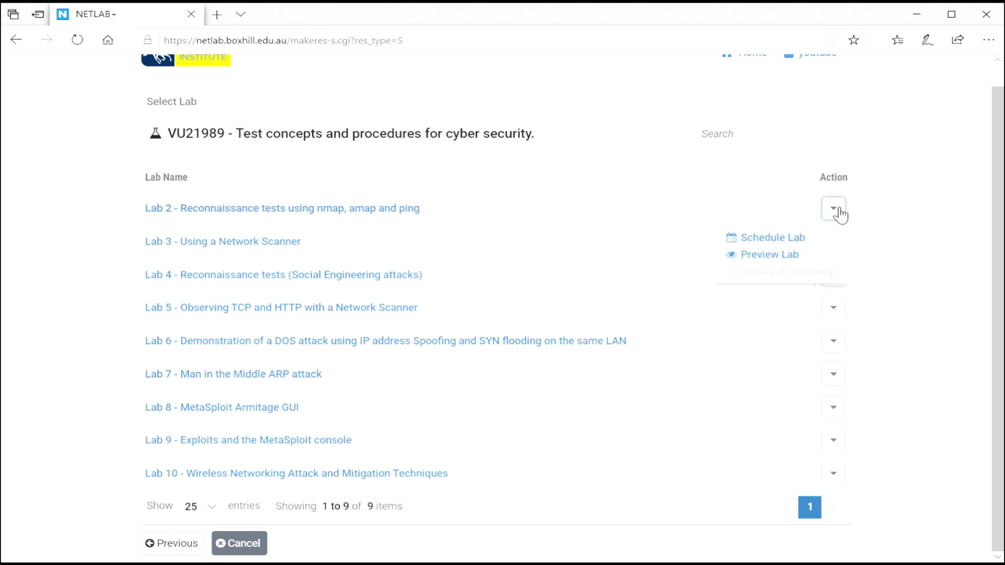
left_click(764, 256)
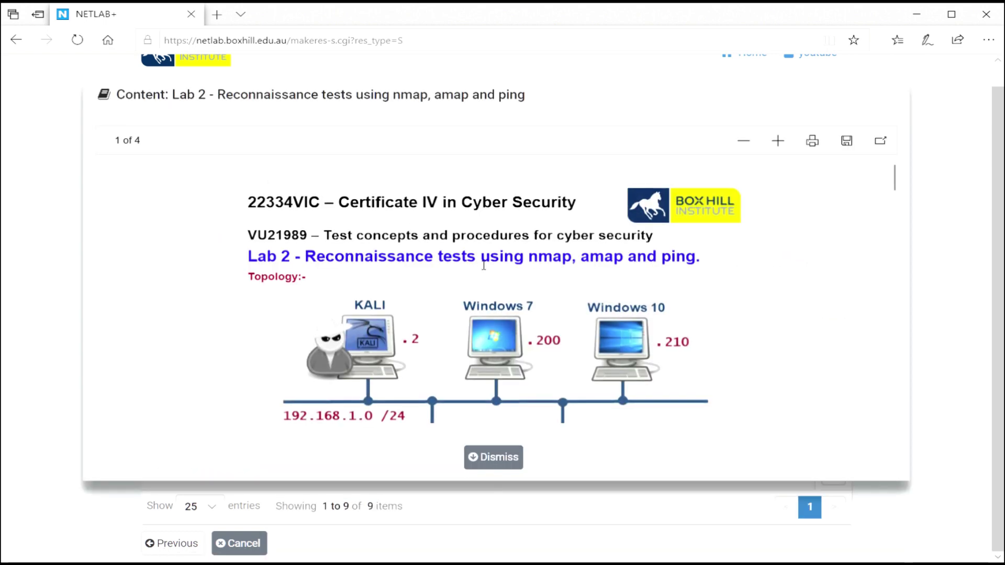
scroll(484, 267, "down", 5)
scroll(486, 329, "down", 15)
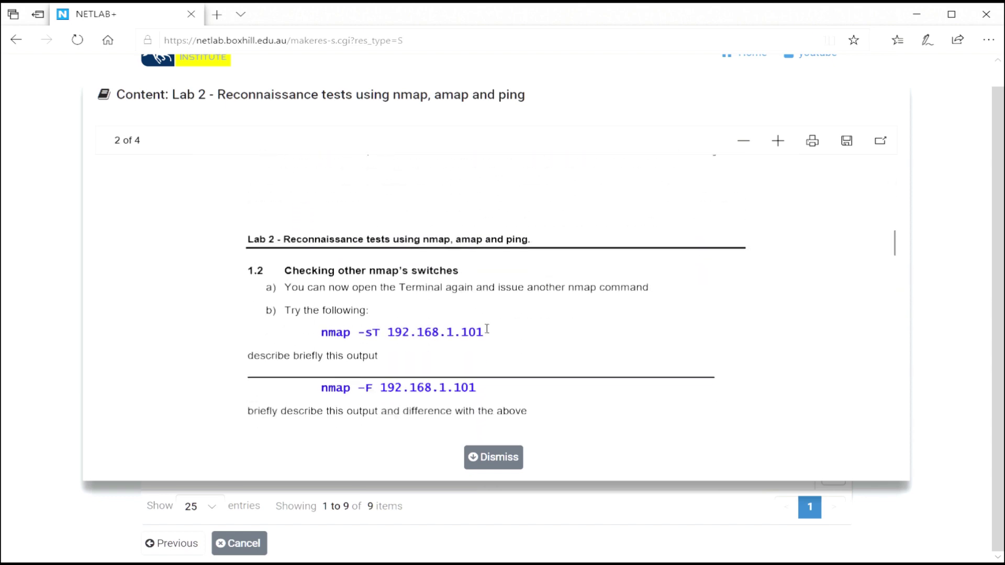
scroll(489, 328, "down", 15)
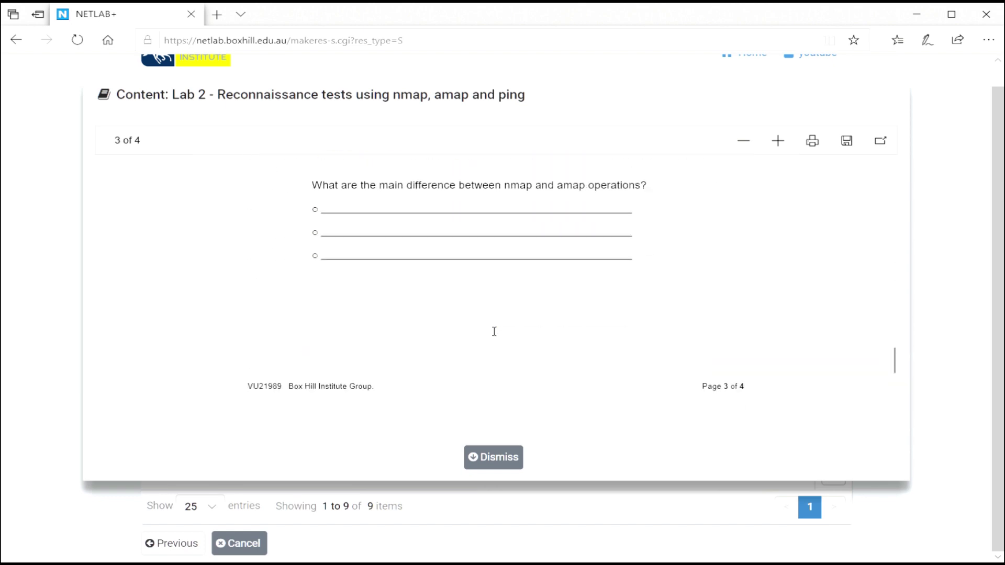
scroll(492, 331, "down", 1)
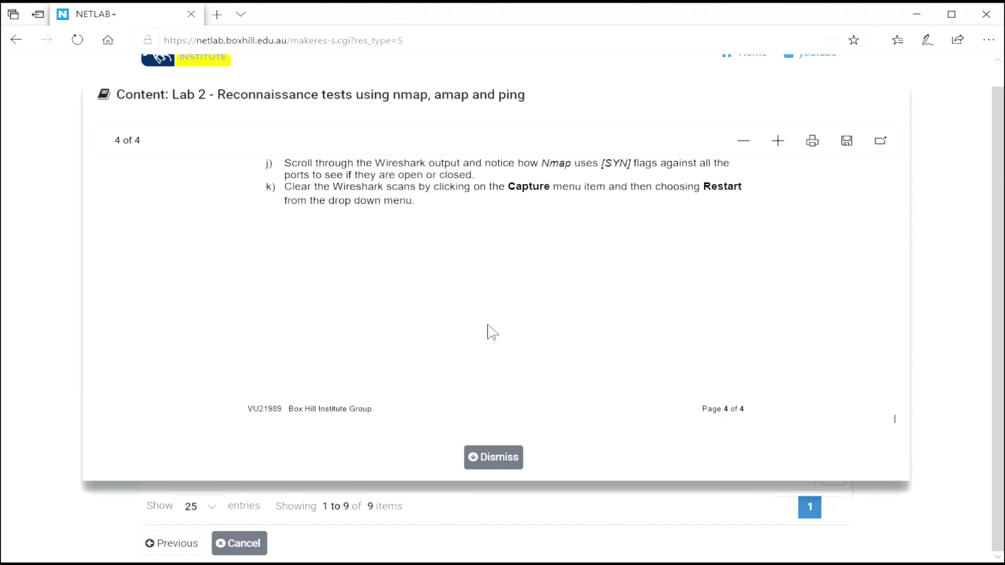
left_click(500, 465)
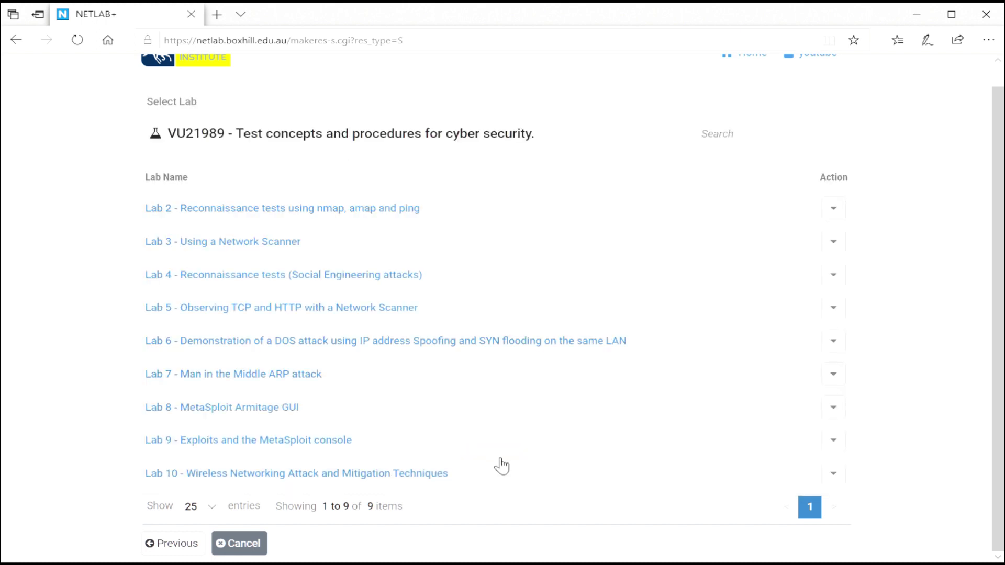
- Pick Lab 2 and book the POD_01 slot starting at the current time, 15:32
left_click(274, 210)
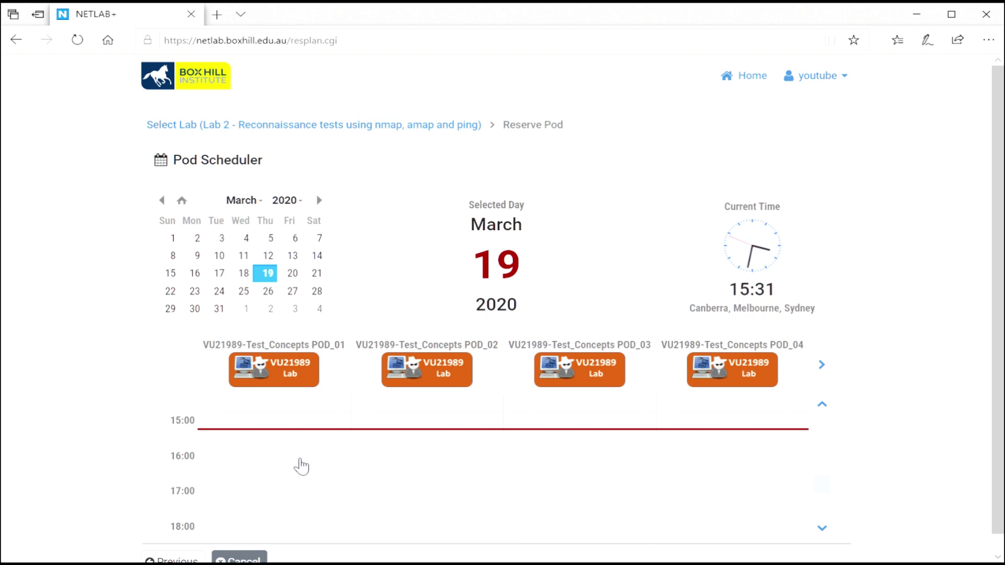
left_click_drag(169, 461, 190, 462)
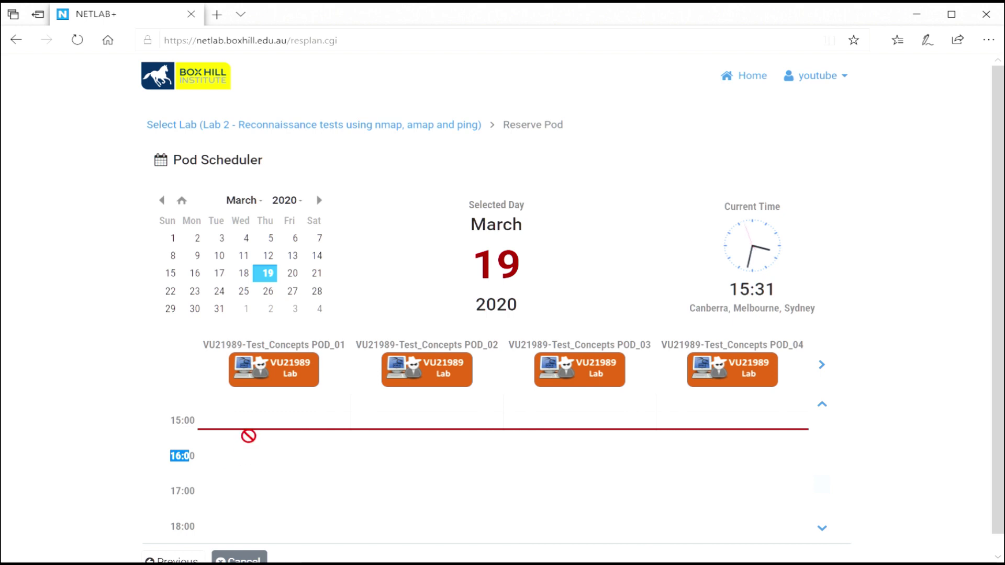
left_click(248, 438)
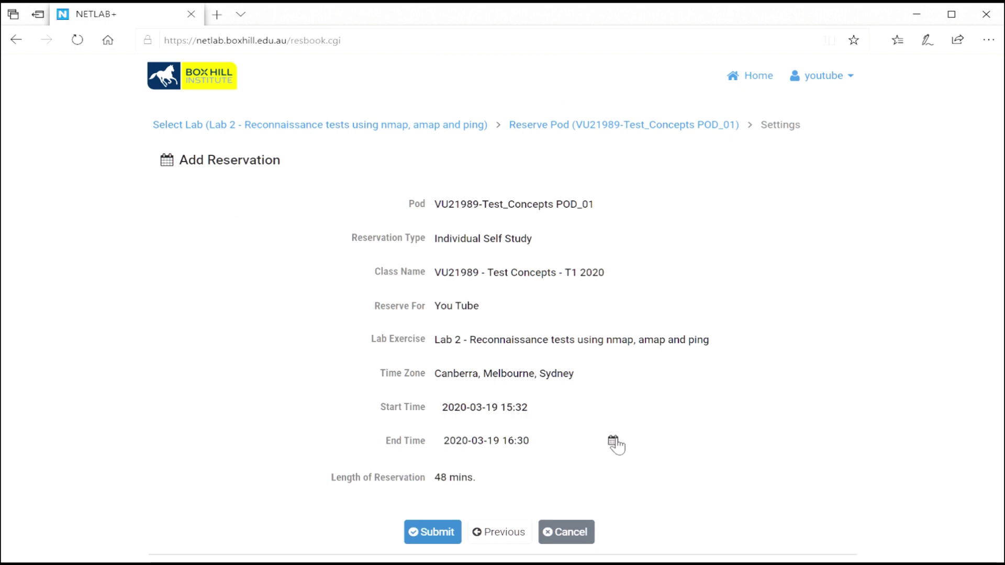
left_click(614, 441)
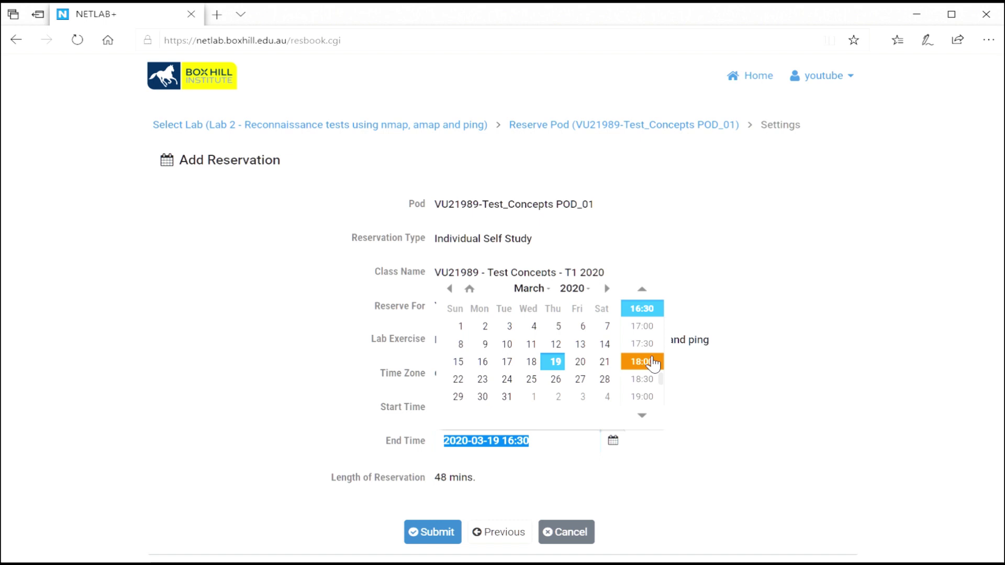
left_click(642, 344)
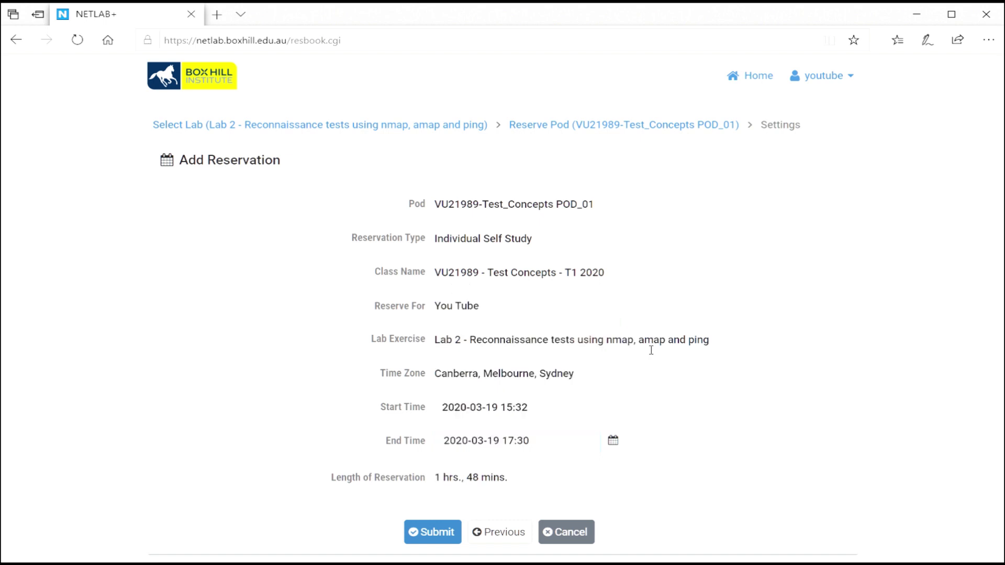
left_click(614, 442)
left_click(653, 403)
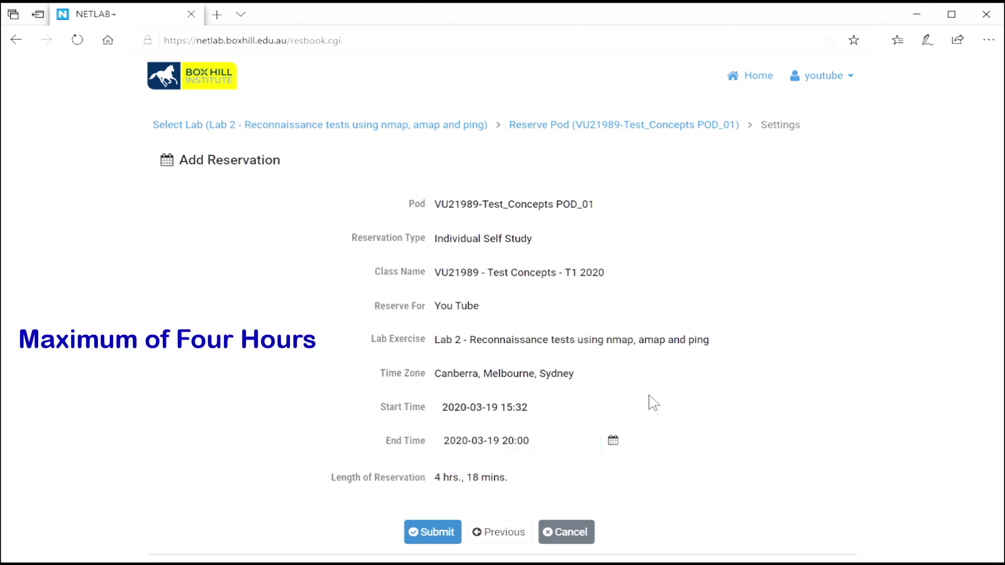
left_click(625, 447)
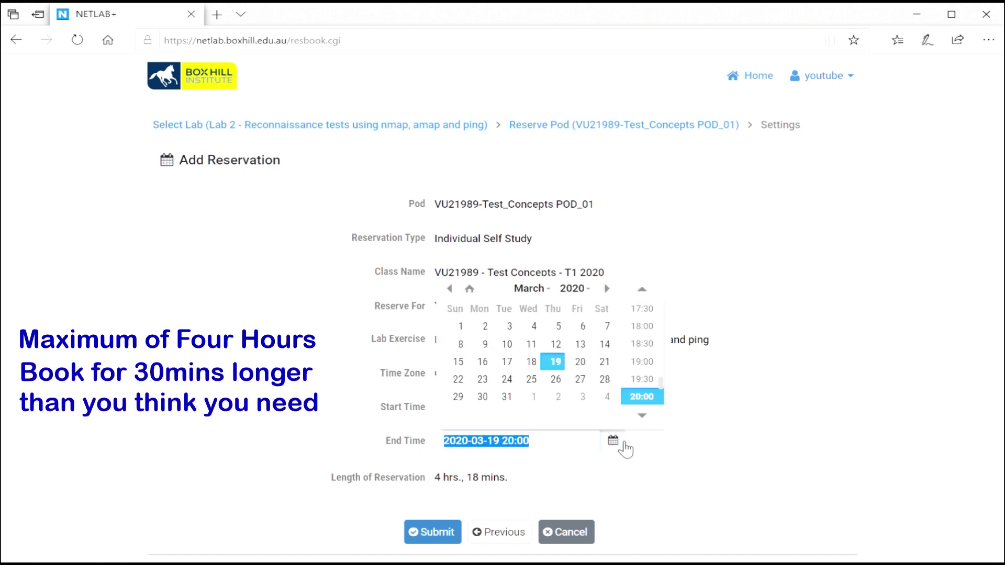
left_click(643, 289)
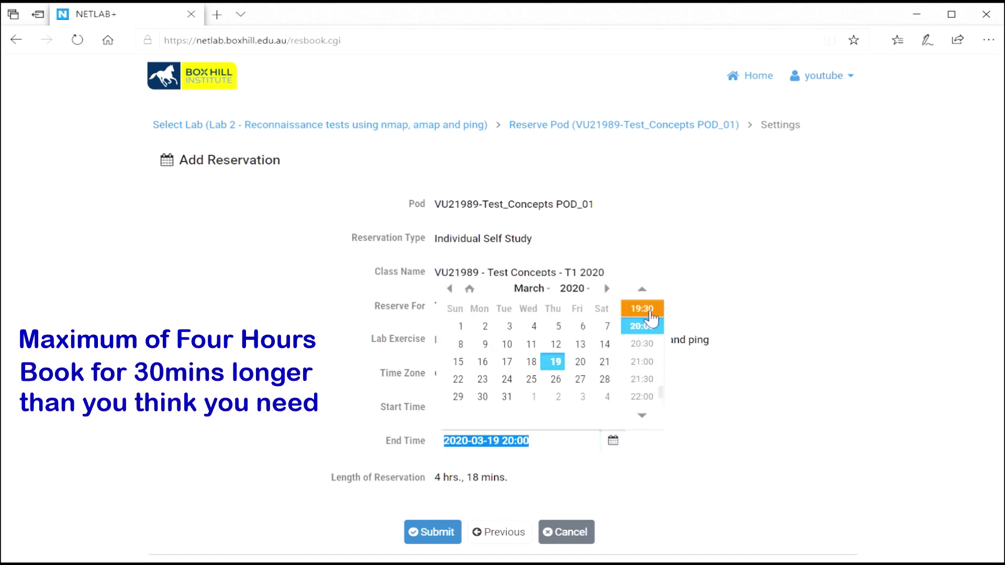
left_click(645, 309)
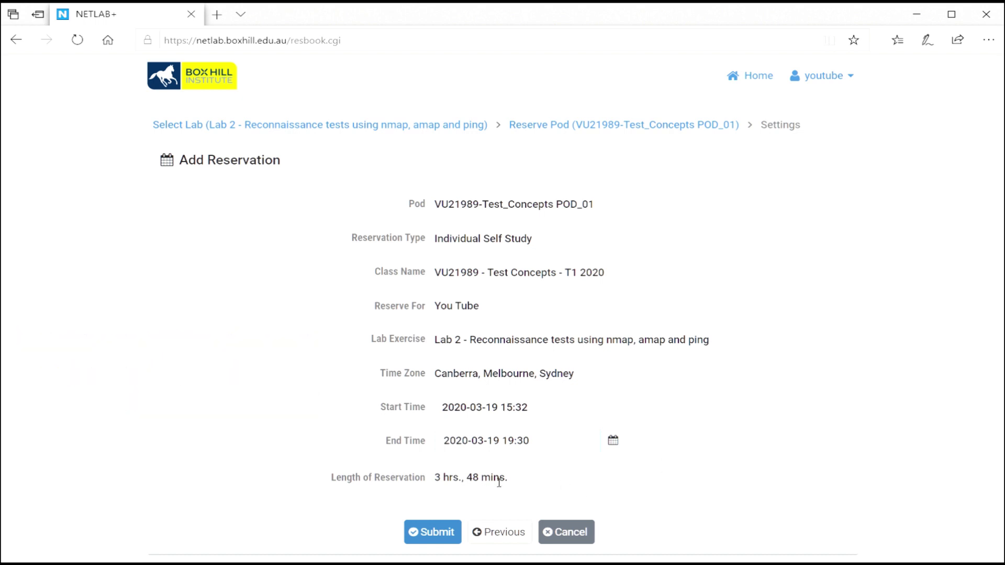
left_click_drag(512, 487, 440, 487)
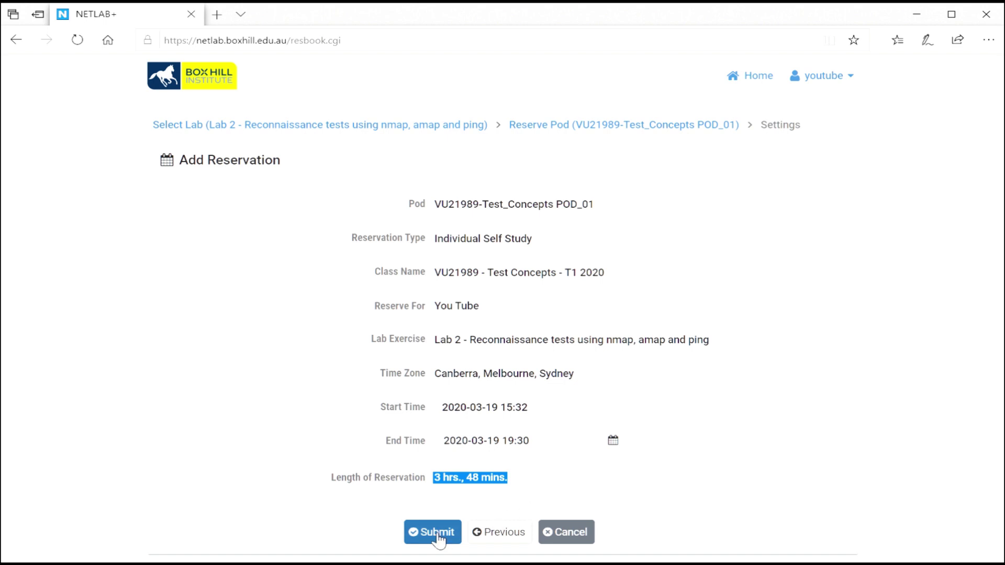
- Submit the Lab 2 POD_01 booking, confirming Reservation 9030
left_click(370, 510)
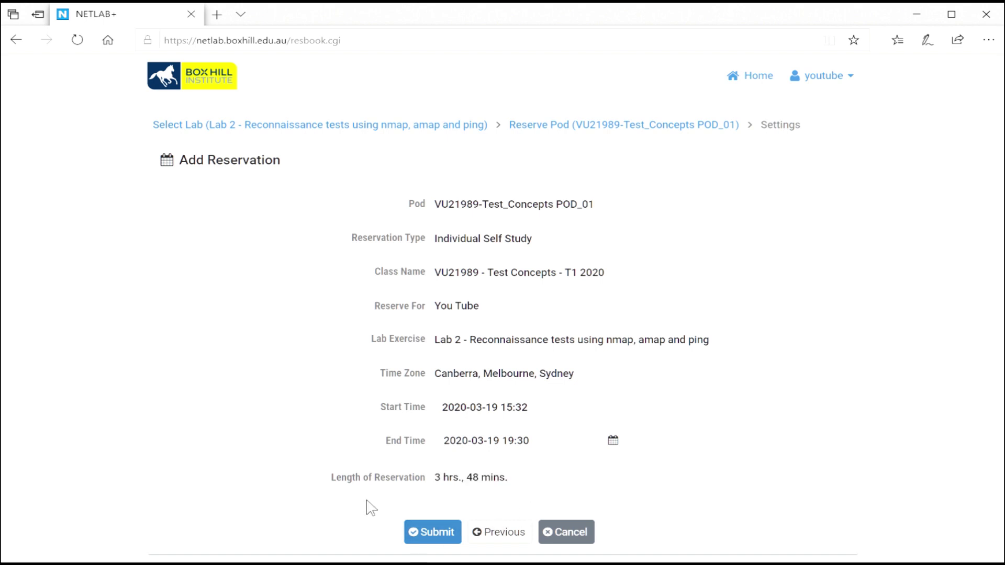
left_click(435, 533)
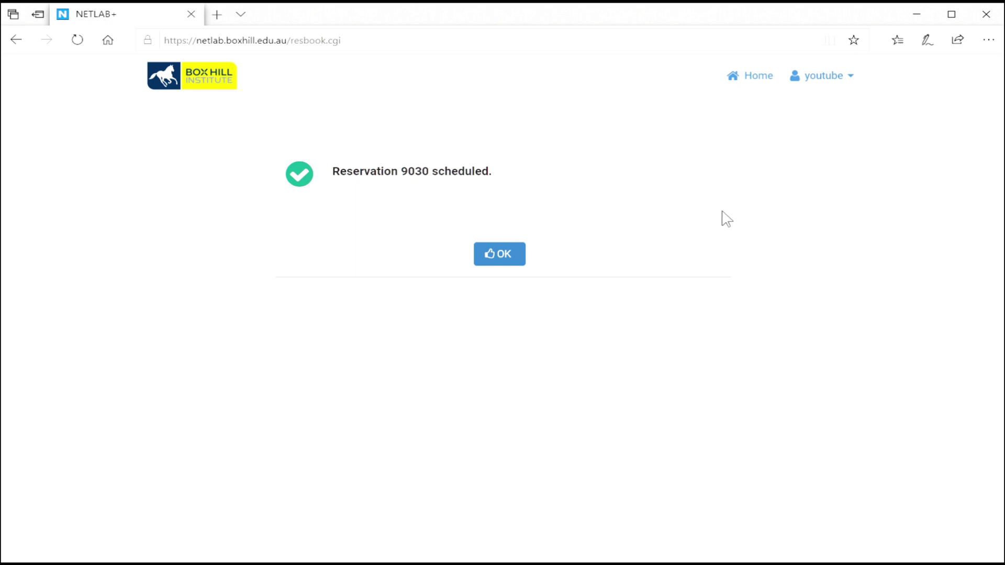
- Acknowledge the confirmation and enter the lab for Reservation 9030 from Lab Reservations
left_click(508, 261)
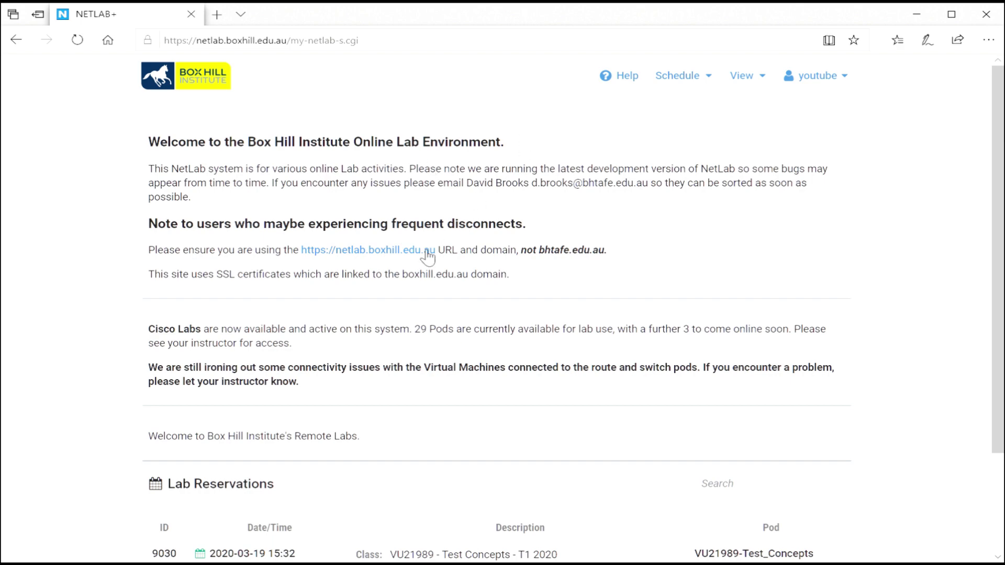
scroll(417, 384, "down", 2)
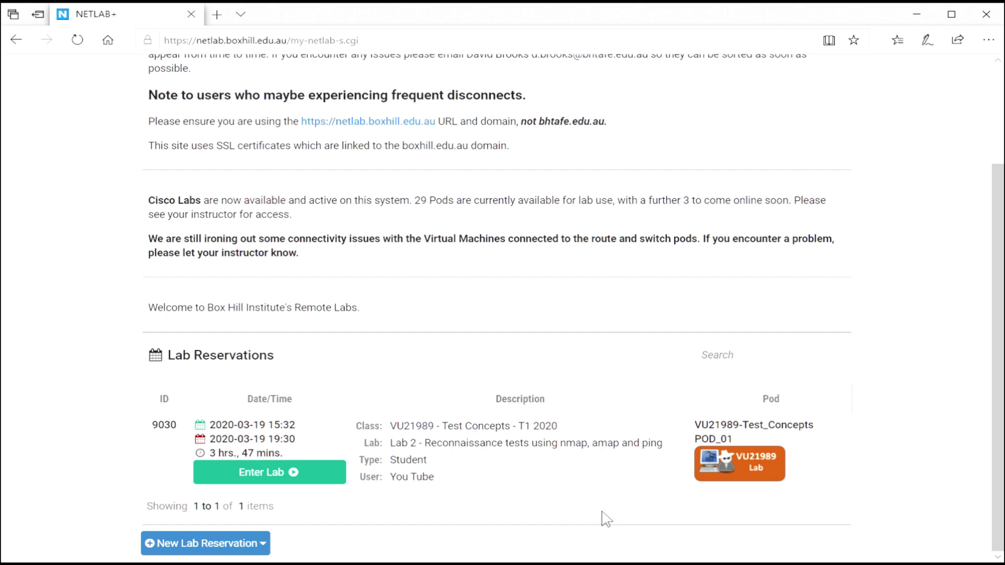
left_click(253, 474)
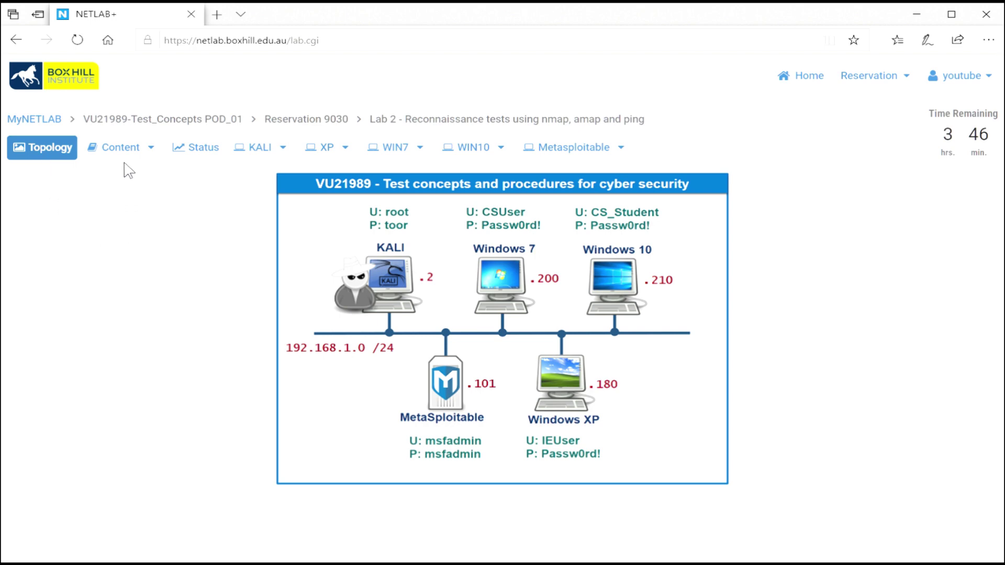
- Open the Lab 2 instructions PDF in a new browser tab
left_click(124, 148)
left_click(151, 148)
left_click(165, 177)
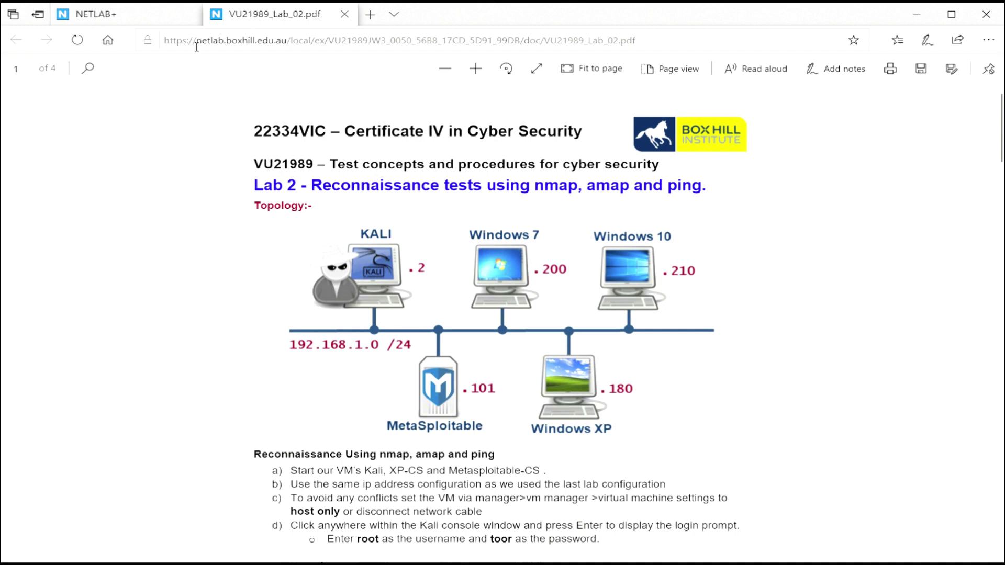
- Check on the Status page that all five lab devices are Powered On, then return to Topology
left_click(132, 17)
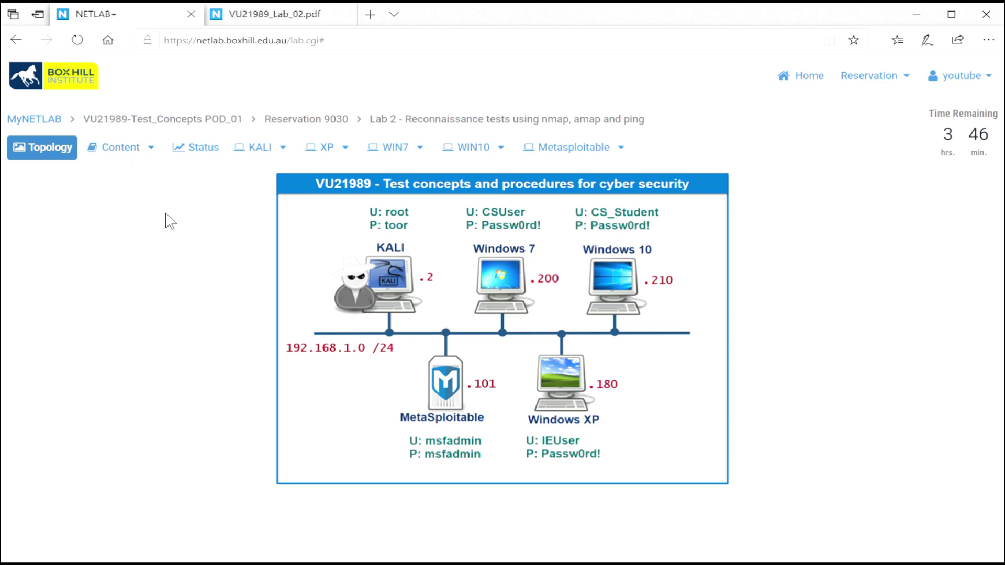
left_click(200, 152)
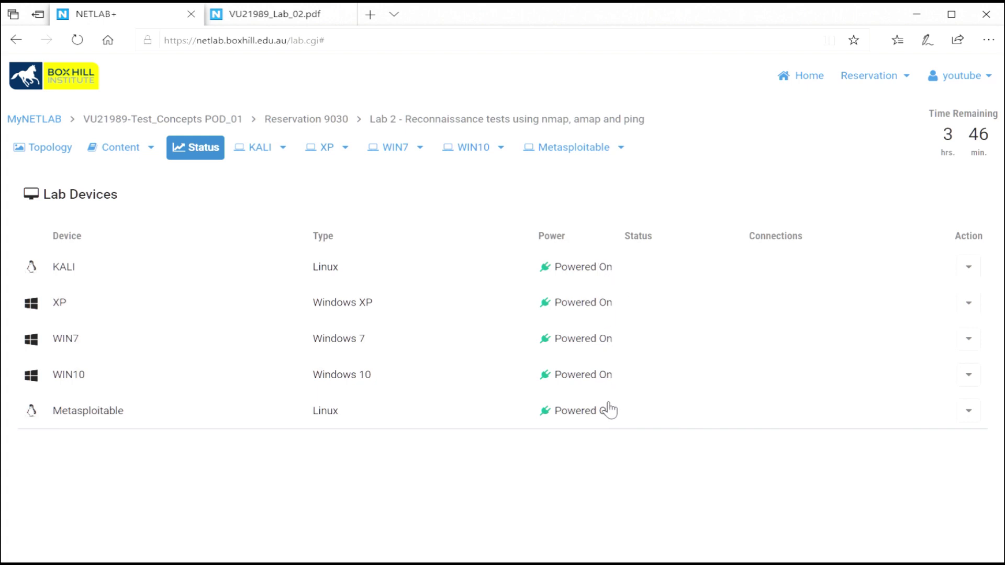
left_click(979, 270)
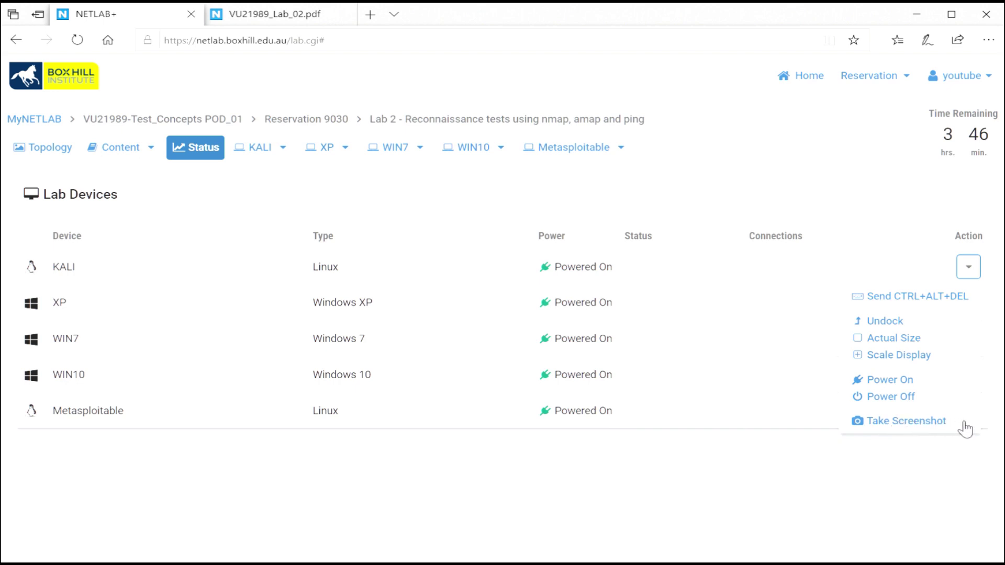
left_click(881, 458)
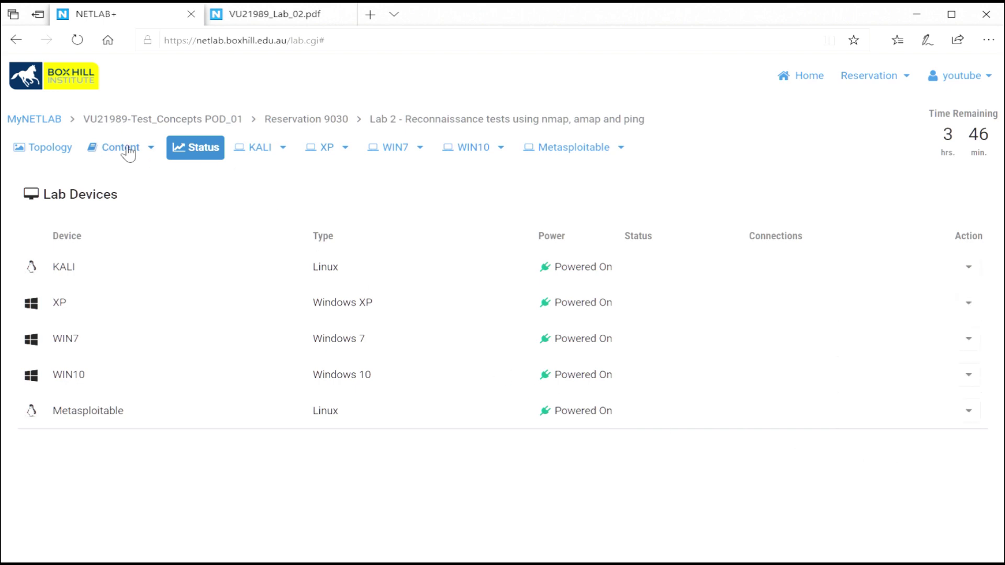
left_click(35, 151)
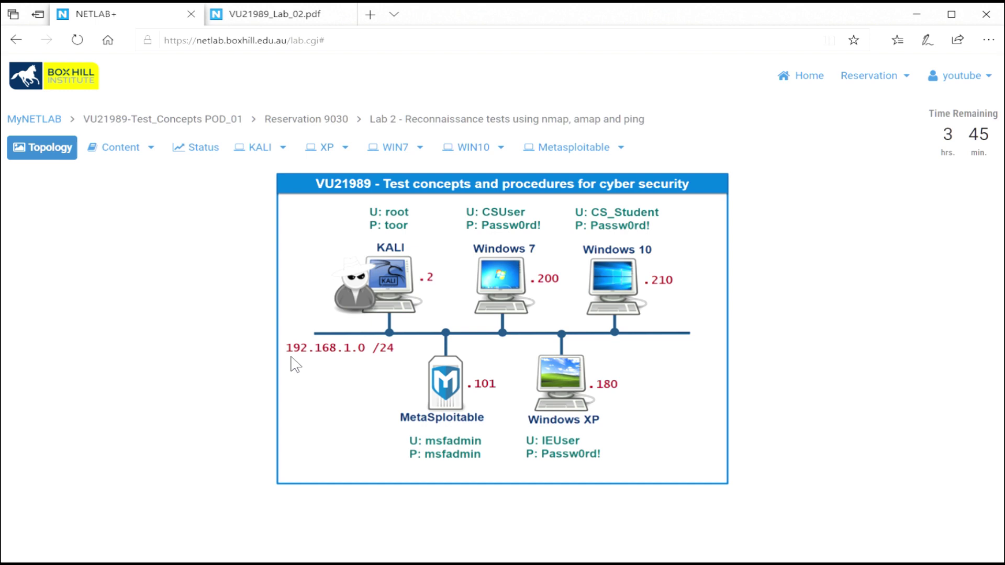
- View the KALI, XP, WIN10 and Metasploitable consoles, ending at the KALI login prompt
left_click(258, 150)
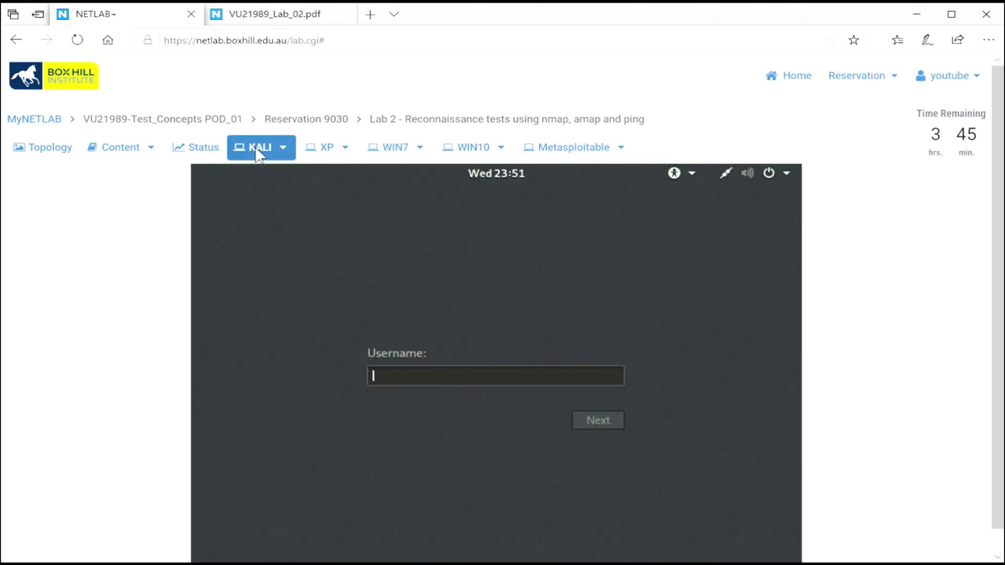
left_click(326, 151)
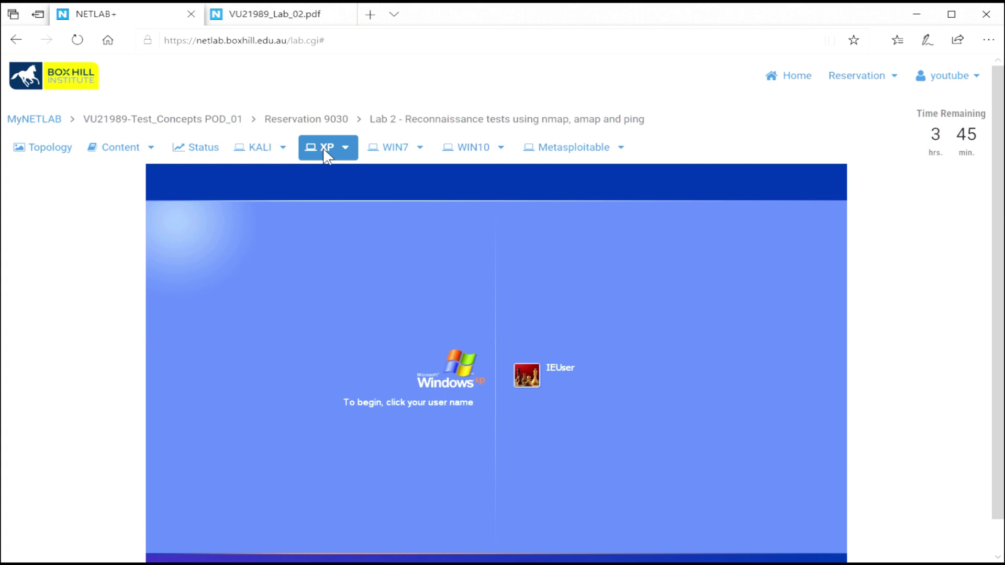
left_click(30, 152)
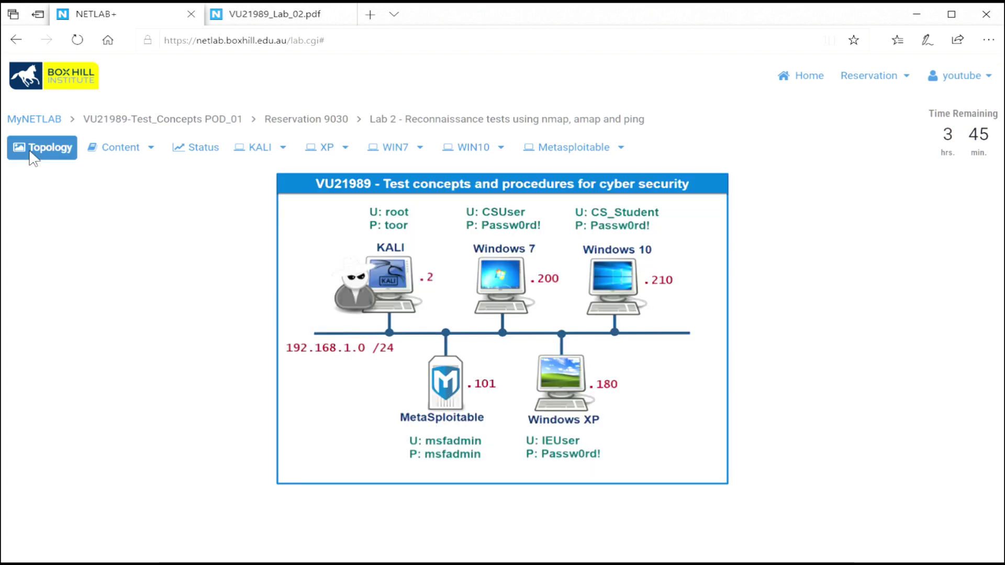
left_click(607, 269)
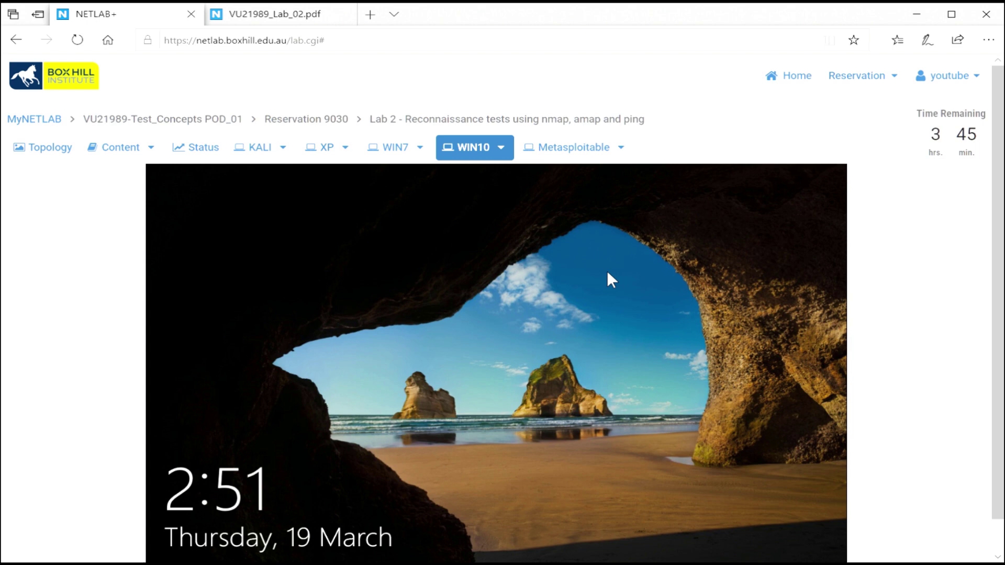
left_click(574, 153)
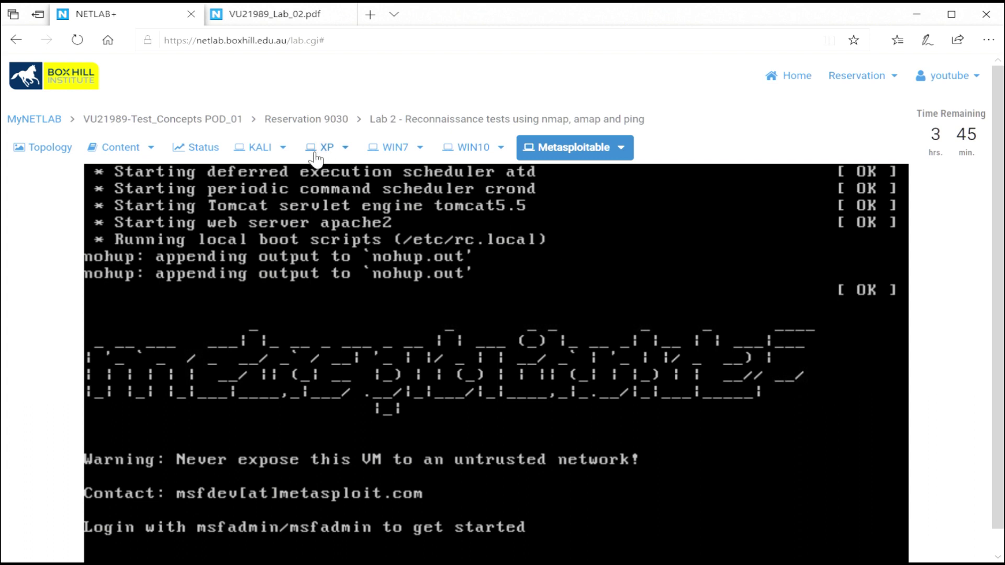
left_click(257, 149)
scroll(981, 377, "down", 1)
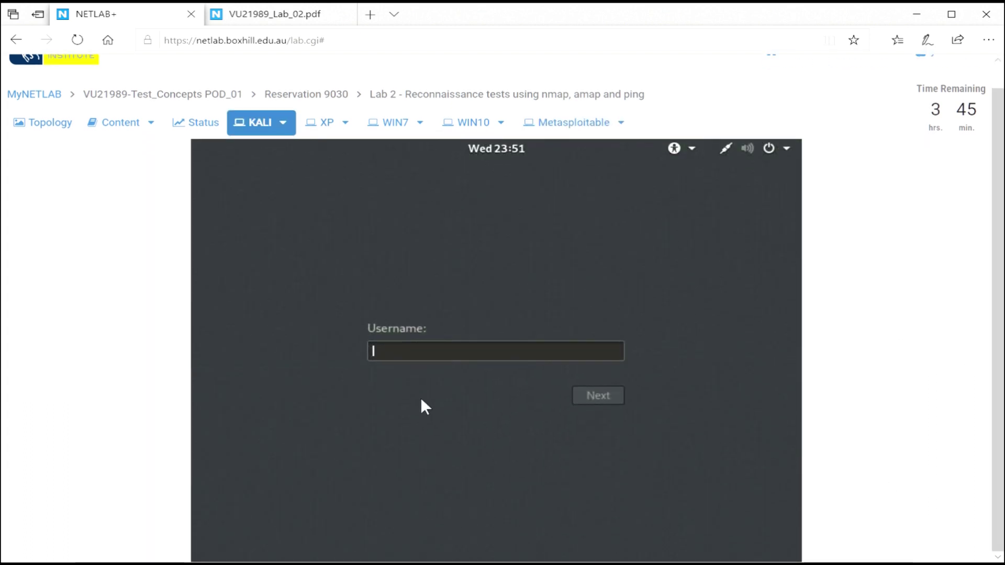
- Review the KALI console's action list, then bring up the Reservation menu with its end-now option
scroll(998, 471, "up", 1)
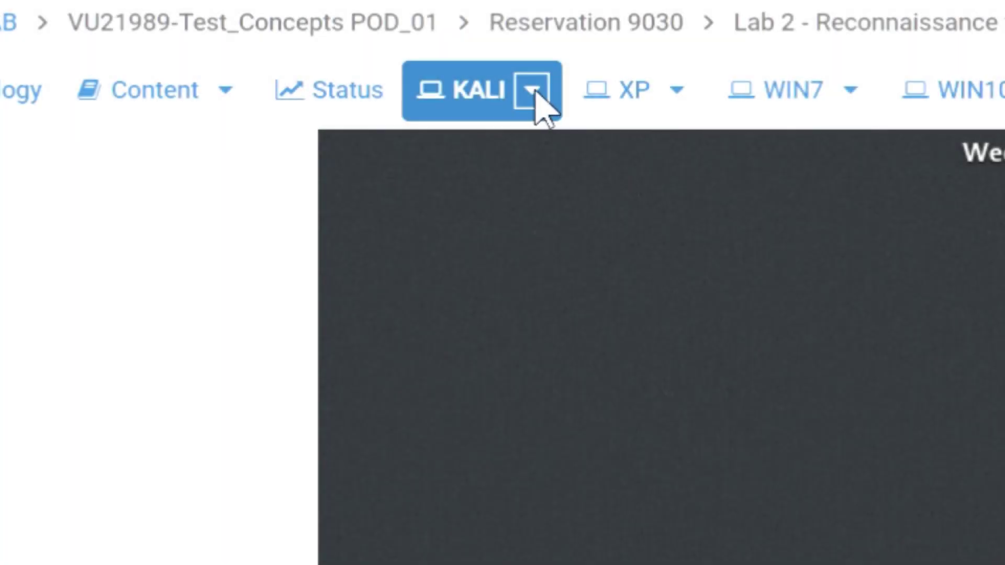
left_click(283, 148)
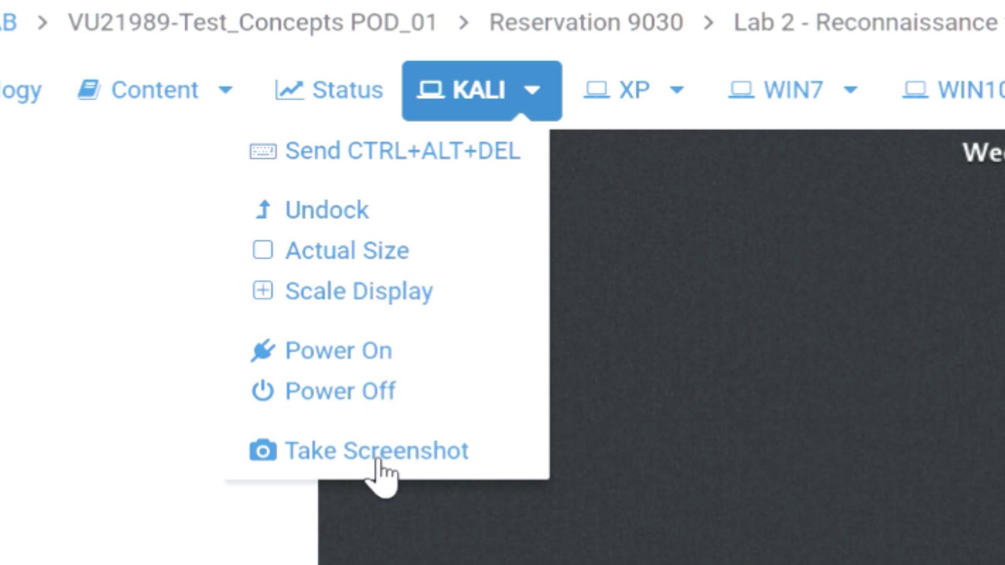
left_click(79, 544)
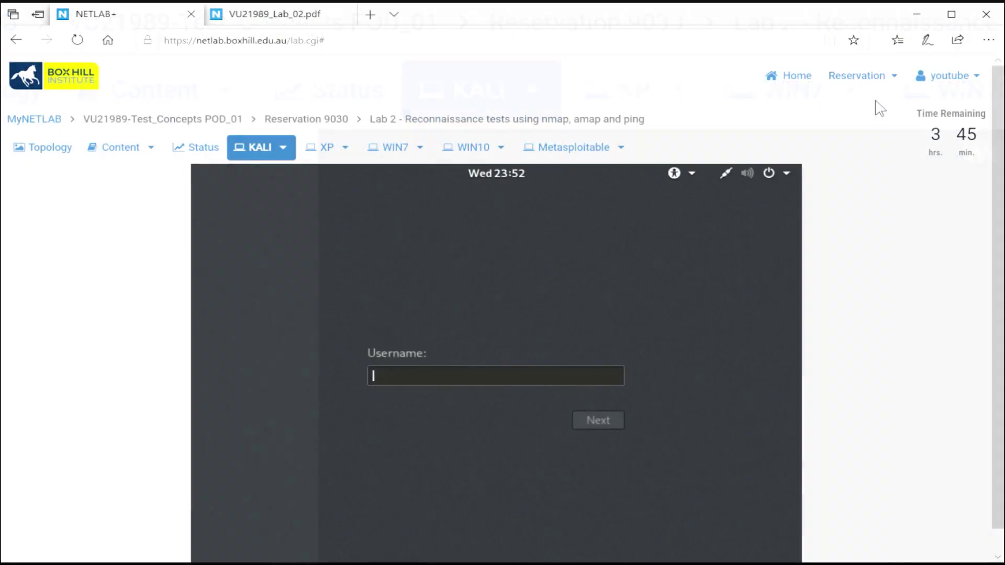
left_click(886, 79)
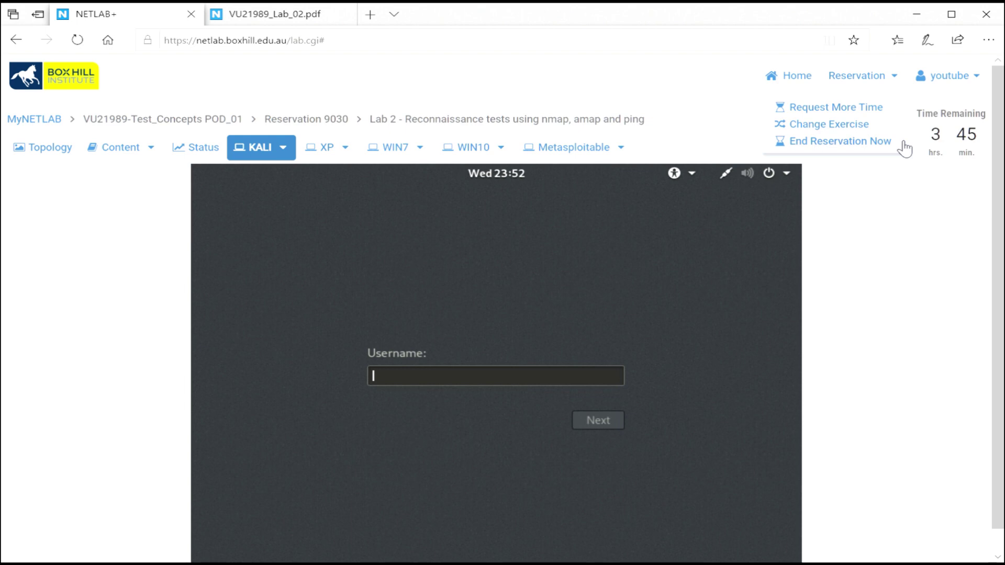
- End Reservation 9030 immediately and confirm, dropping the remaining time to 0 hrs. 00 min
left_click(892, 142)
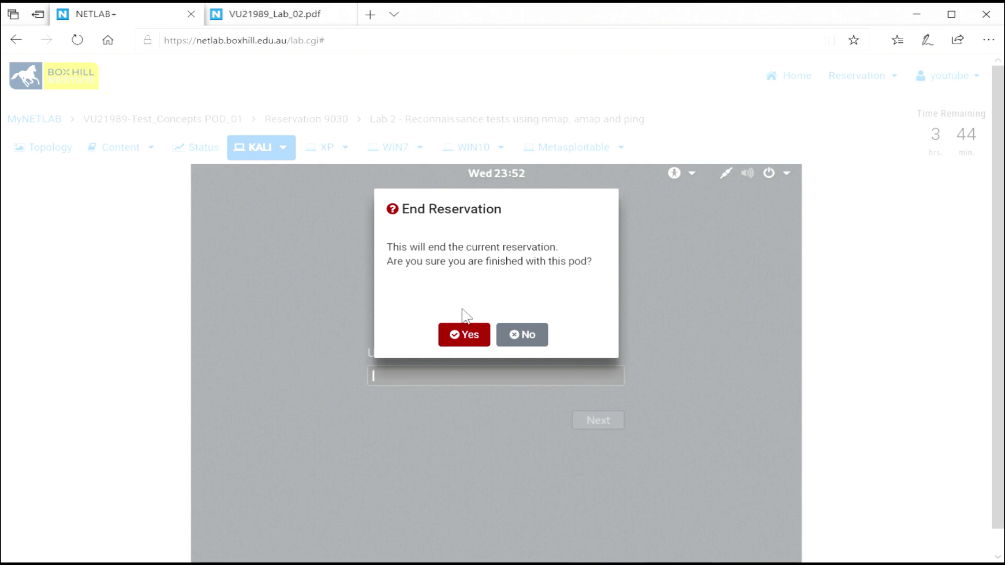
left_click(470, 337)
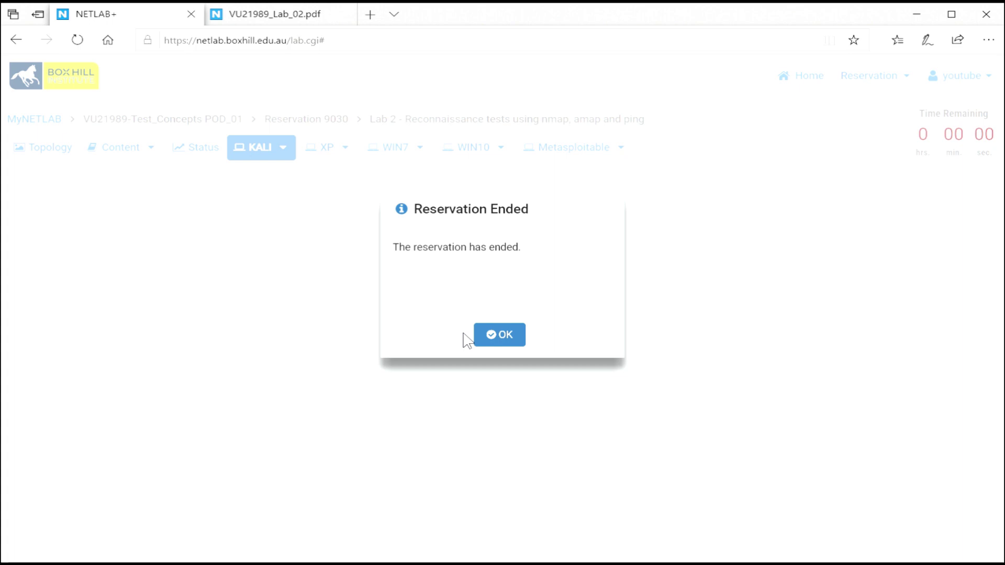
- Dismiss the Reservation Ended notice and confirm Scheduled Lab Reservations reads 'You have no scheduled lab reservations.'
left_click(520, 336)
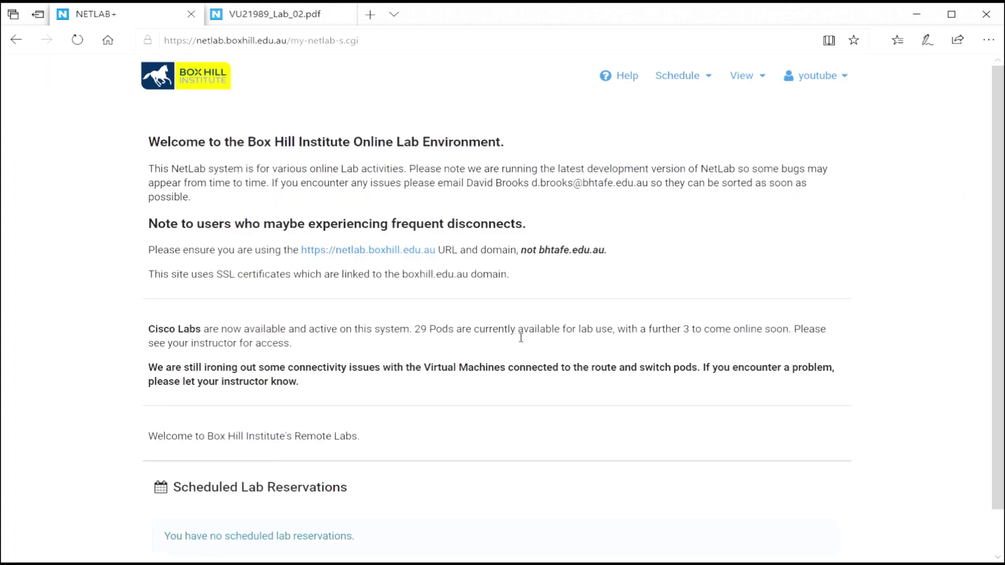
scroll(522, 337, "down", 1)
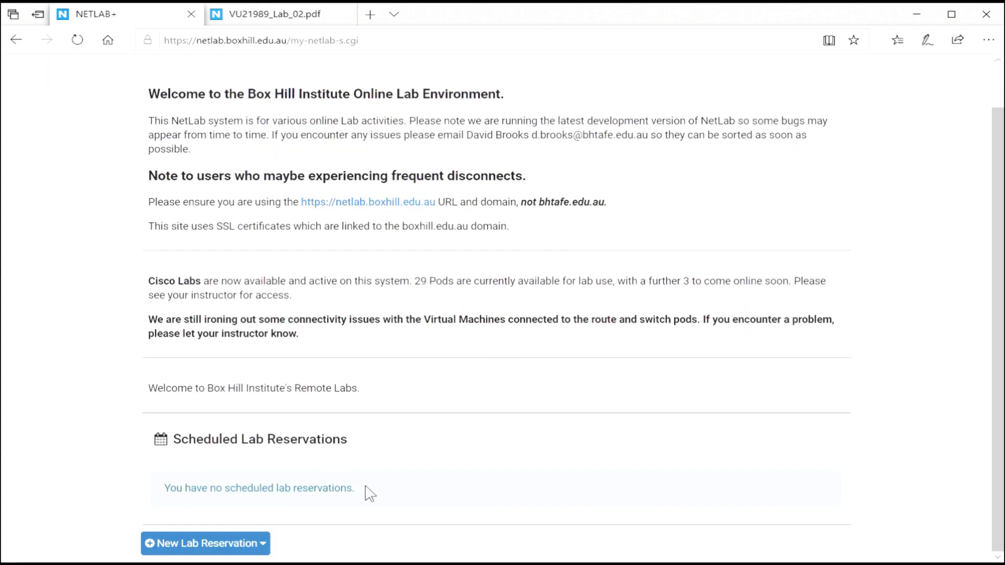
left_click_drag(366, 491, 157, 494)
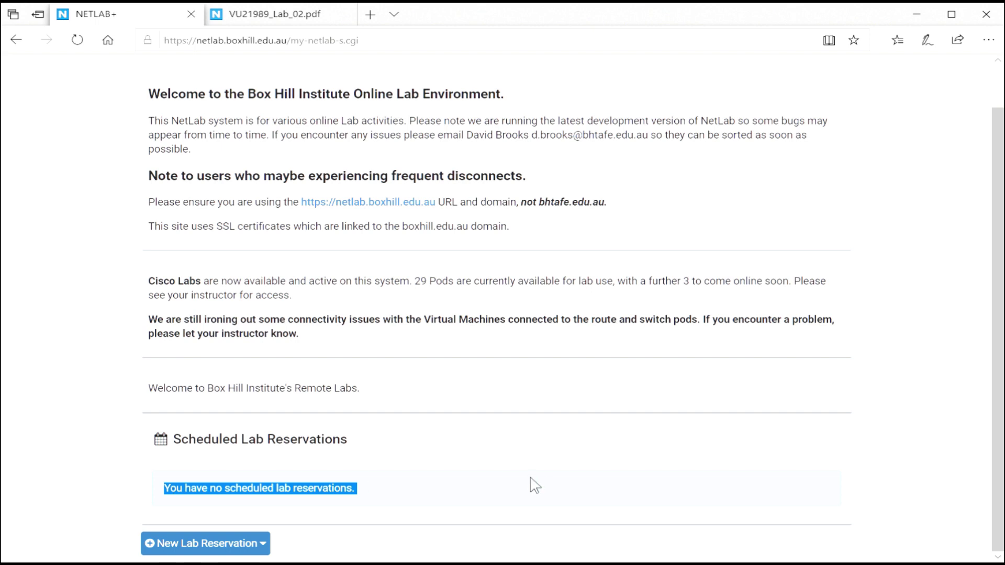
scroll(534, 486, "up", 1)
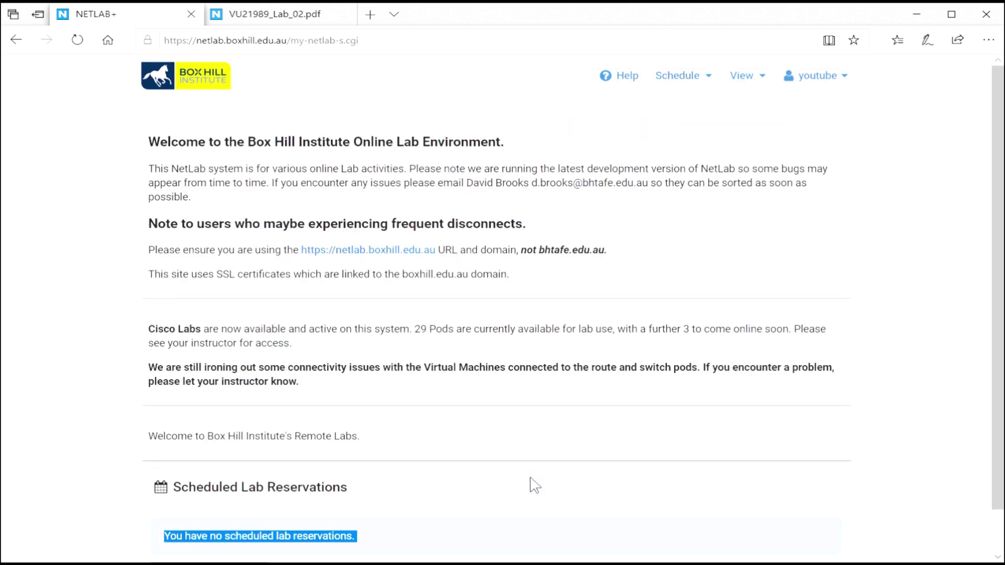